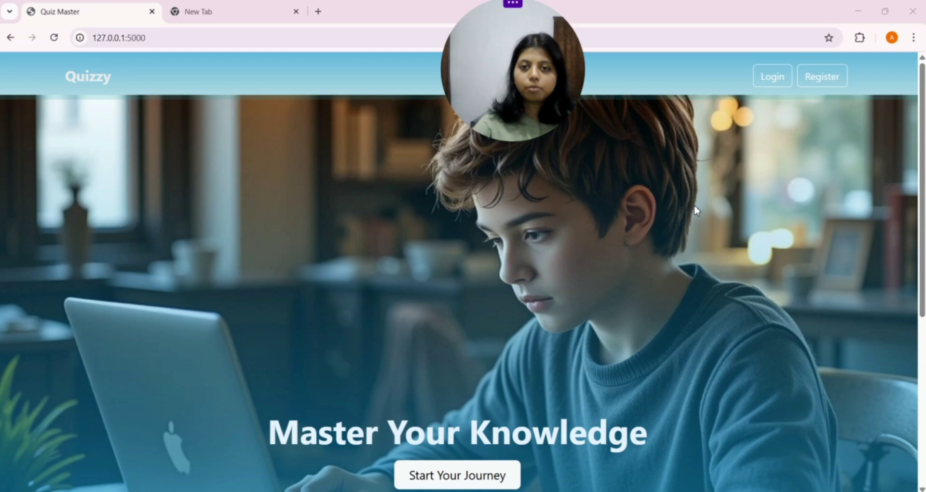
Step: Open the Register form and enter the new student's full name and e-mail address
{"action": "left_click_drag", "start_coordinate": [546, 51], "coordinate": [584, 50]}
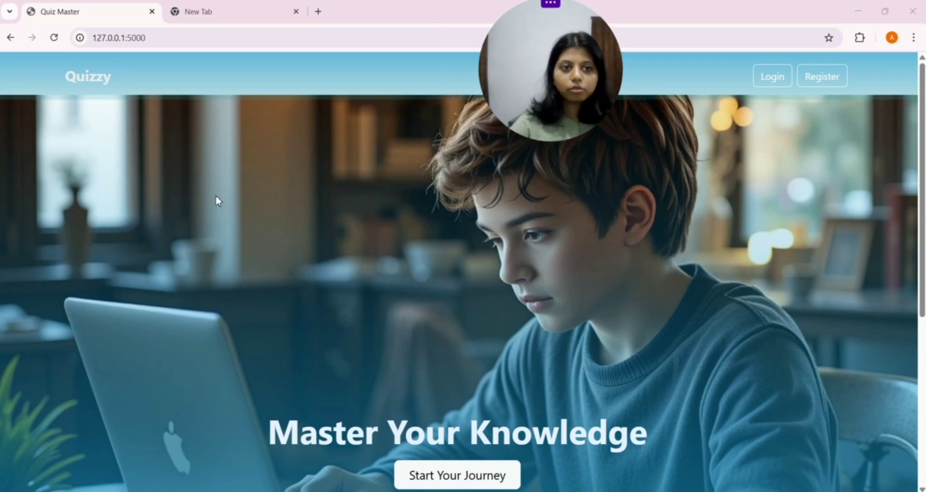
{"action": "scroll", "coordinate": [217, 201], "scroll_direction": "down", "scroll_amount": 3}
{"action": "scroll", "coordinate": [254, 220], "scroll_direction": "down", "scroll_amount": 3}
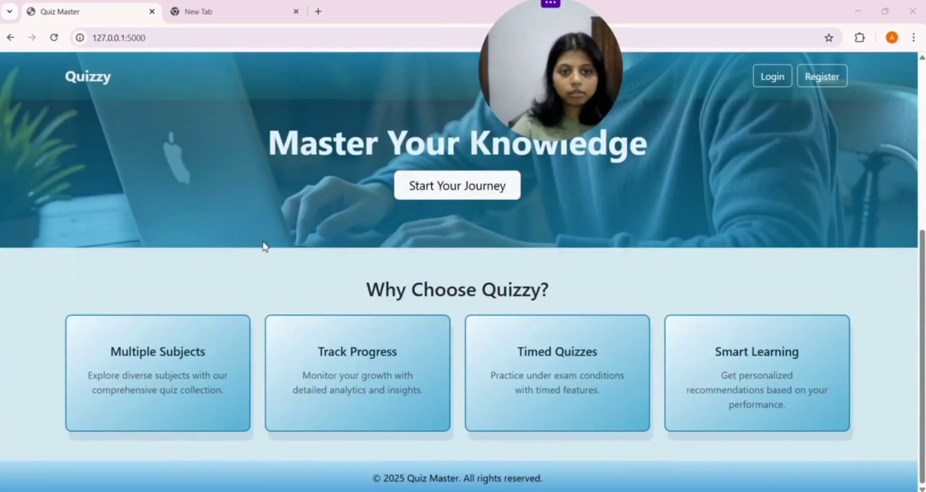
{"action": "scroll", "coordinate": [282, 270], "scroll_direction": "up", "scroll_amount": 6}
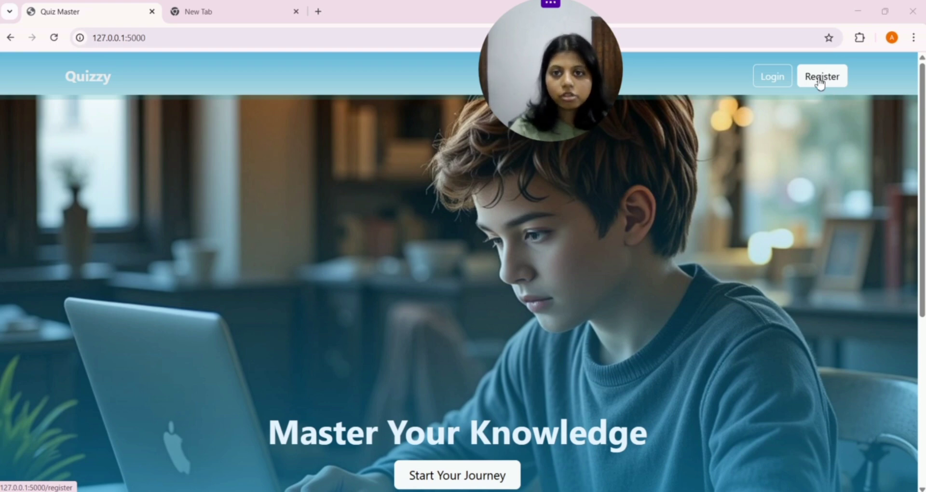
{"action": "left_click", "coordinate": [820, 82]}
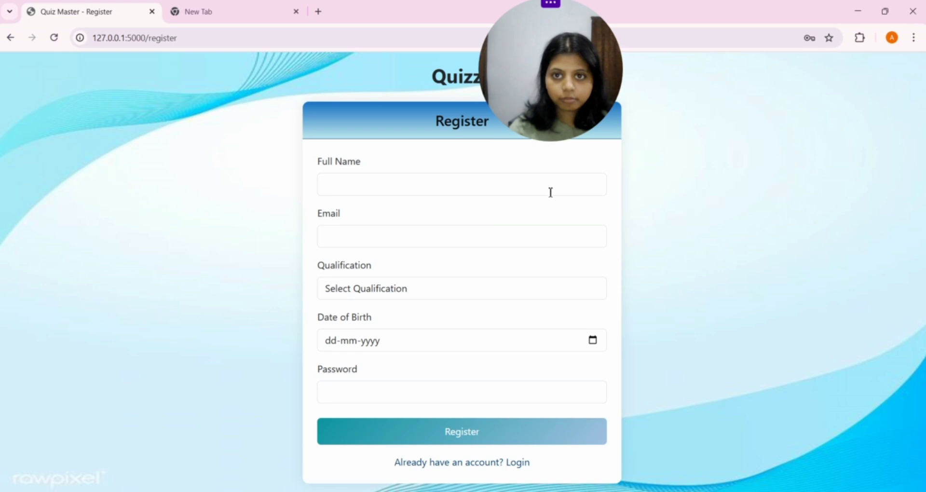
{"action": "left_click", "coordinate": [380, 178]}
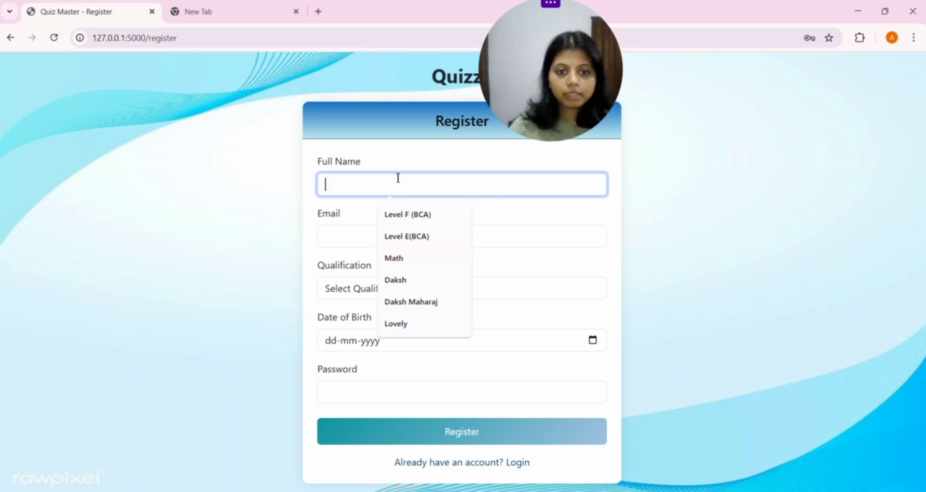
{"action": "key", "text": "Caps_Lock"}
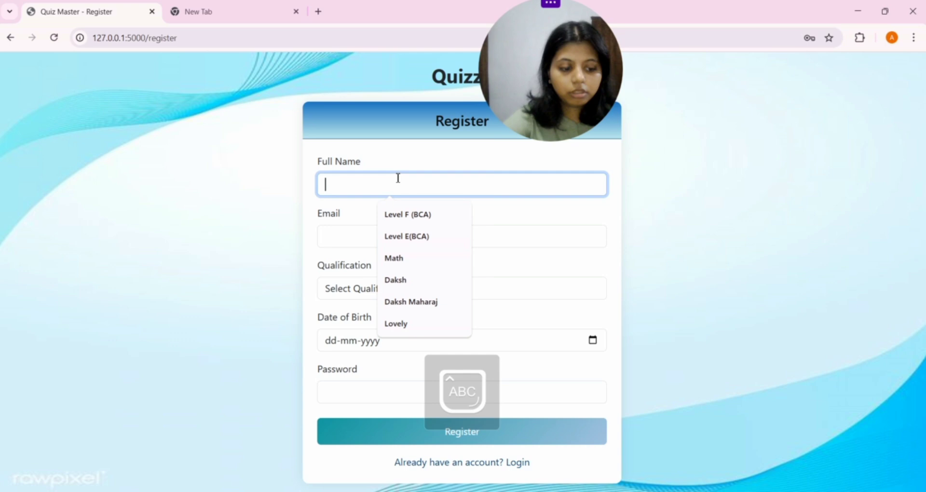
{"action": "type", "text": "N"}
{"action": "key", "text": "Caps_Lock"}
{"action": "type", "text": "eha"}
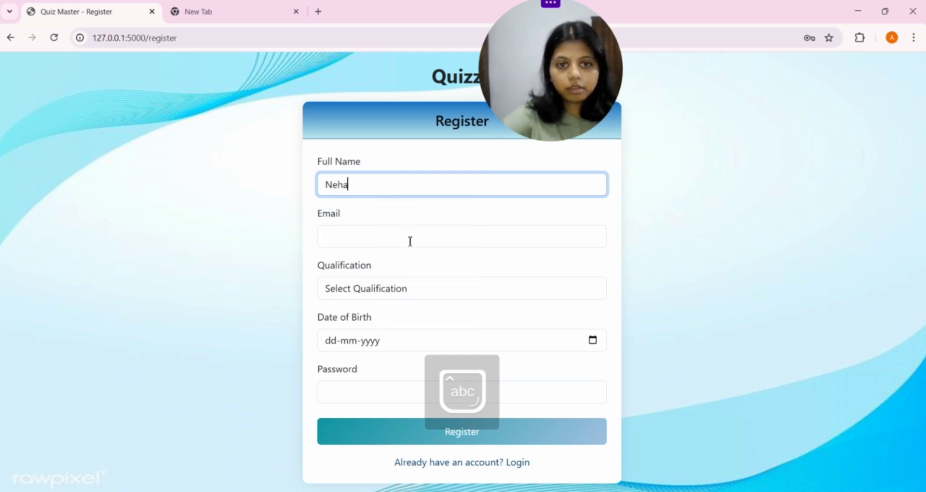
{"action": "left_click", "coordinate": [410, 239]}
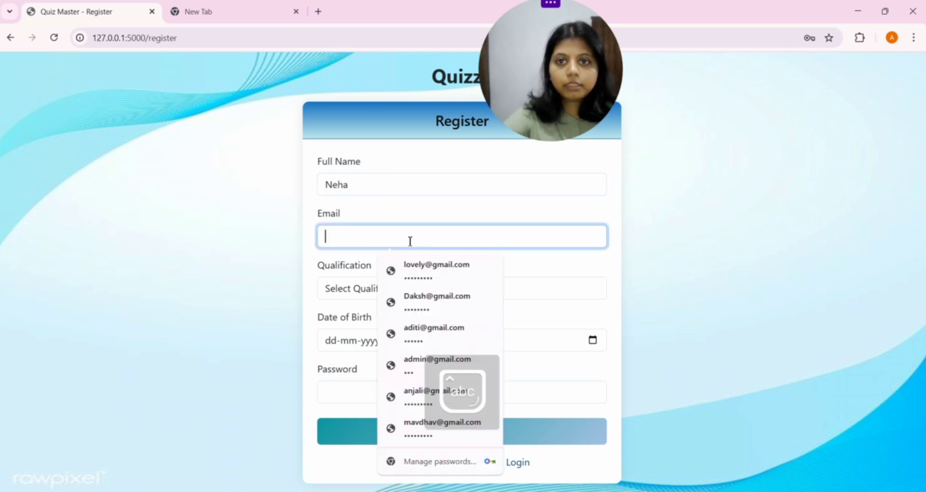
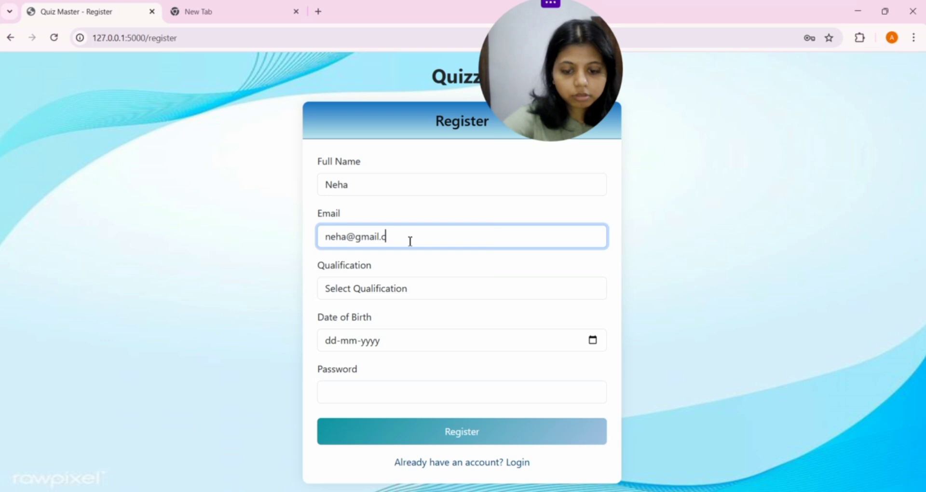
Step: Set the qualification to Level C (Class 9-10)
{"action": "left_click", "coordinate": [393, 288]}
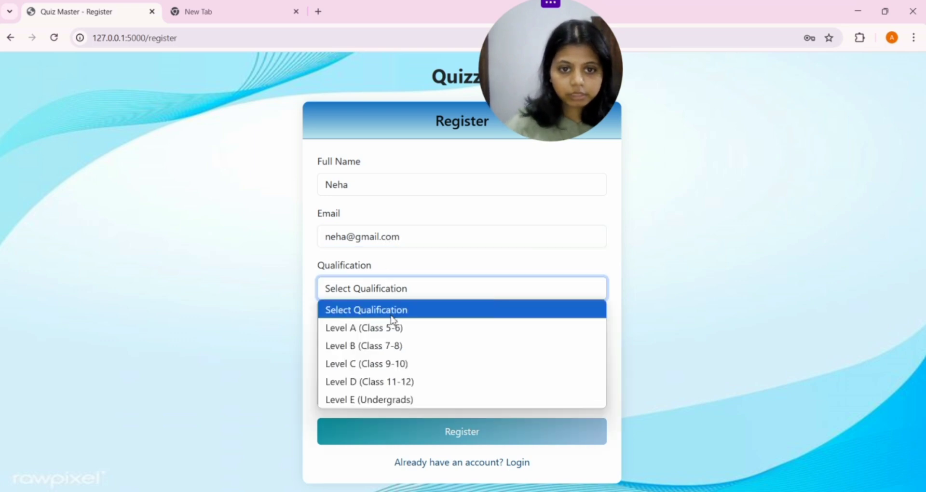
{"action": "left_click", "coordinate": [384, 328]}
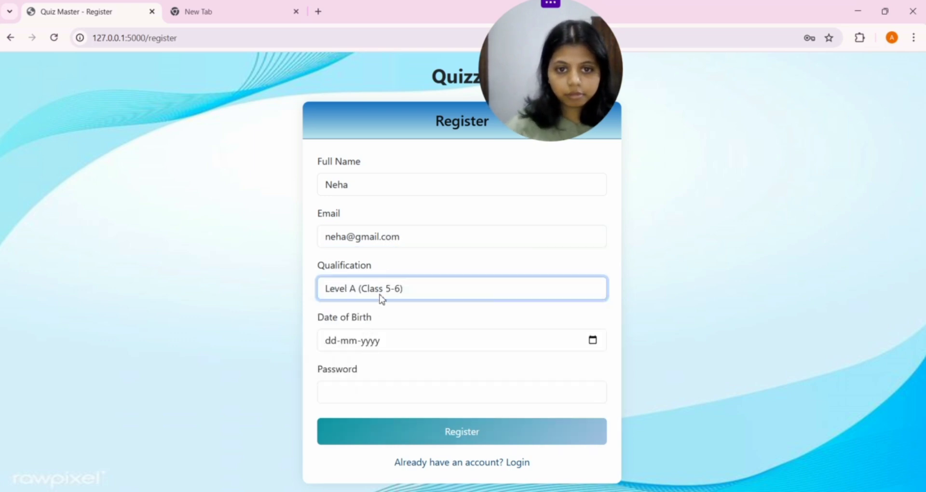
{"action": "left_click", "coordinate": [434, 290]}
{"action": "left_click", "coordinate": [409, 364]}
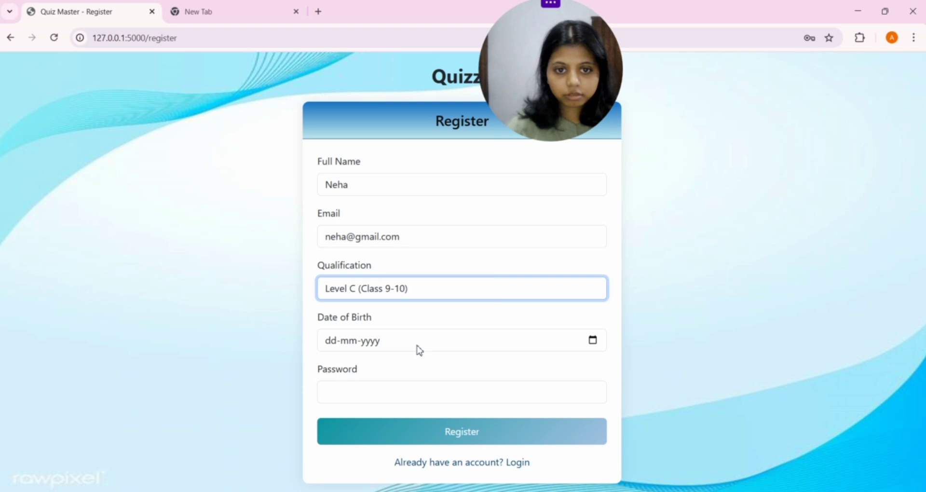
Step: Pick 21-11-2005 as the birth date and enter the account password
{"action": "left_click", "coordinate": [419, 348]}
{"action": "left_click", "coordinate": [593, 341]}
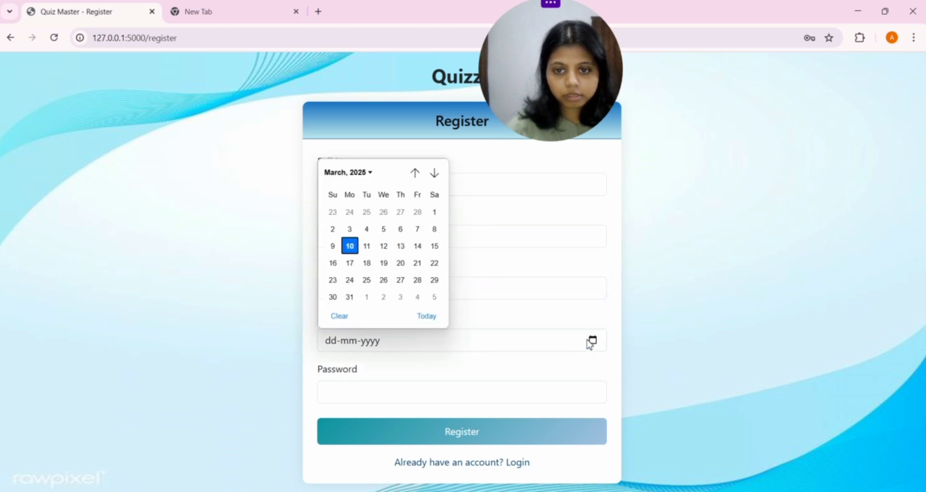
{"action": "left_click", "coordinate": [370, 175]}
{"action": "scroll", "coordinate": [388, 219], "scroll_direction": "up", "scroll_amount": 5}
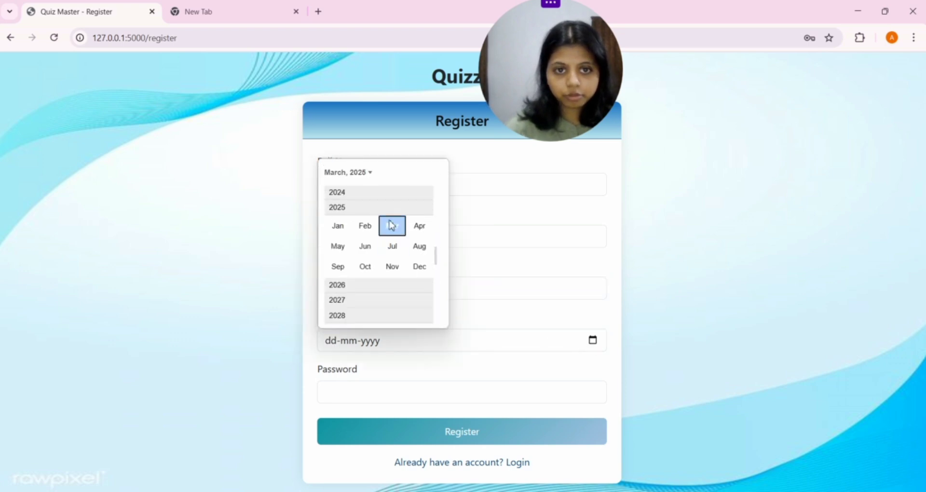
{"action": "scroll", "coordinate": [384, 213], "scroll_direction": "up", "scroll_amount": 3}
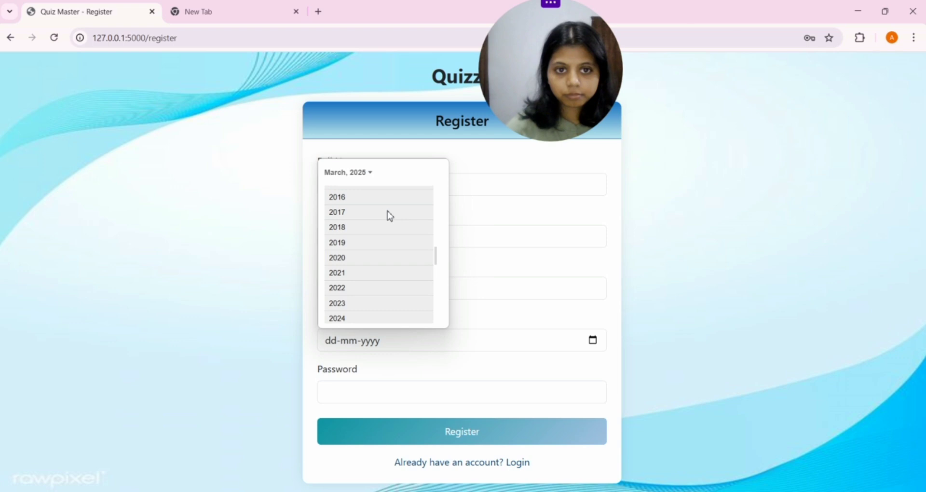
{"action": "scroll", "coordinate": [388, 219], "scroll_direction": "up", "scroll_amount": 3}
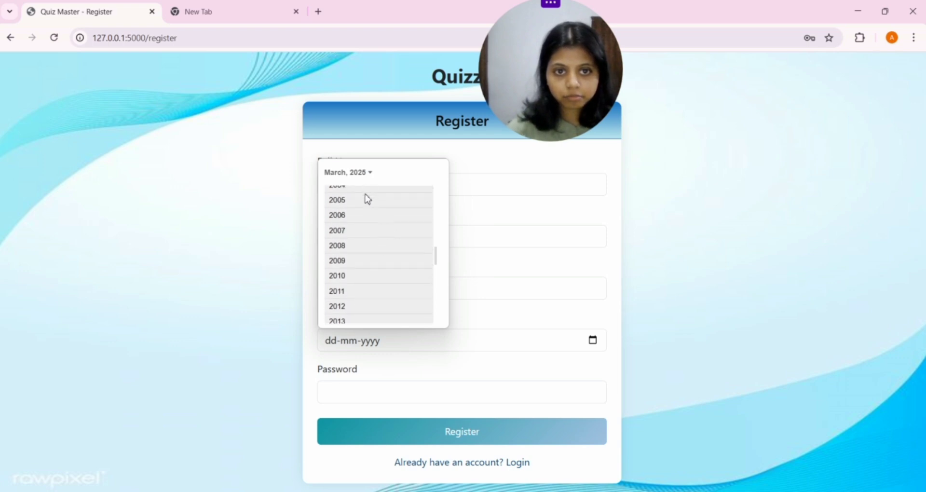
{"action": "left_click", "coordinate": [364, 201]}
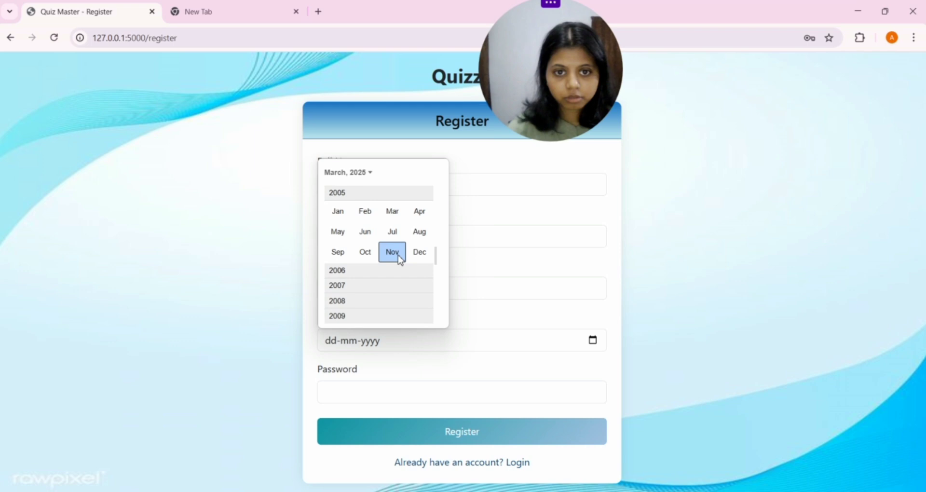
{"action": "left_click", "coordinate": [396, 256]}
{"action": "left_click", "coordinate": [355, 272]}
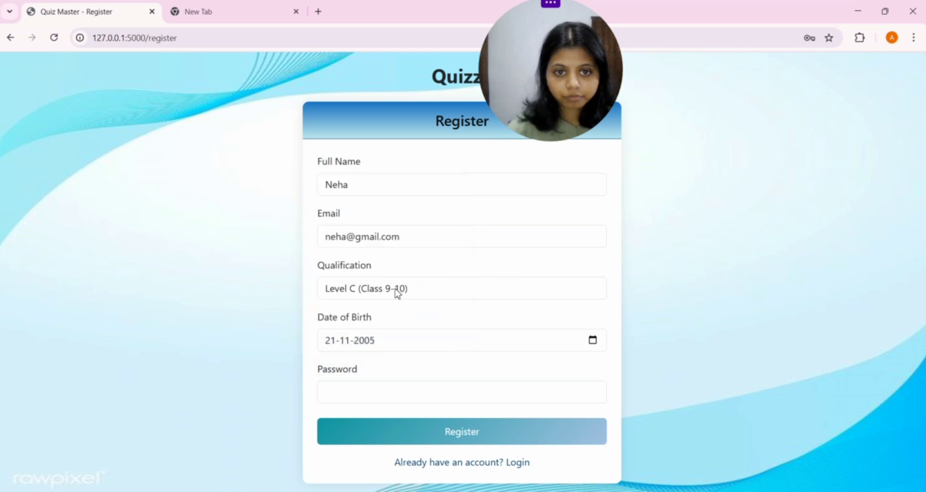
{"action": "left_click", "coordinate": [375, 388]}
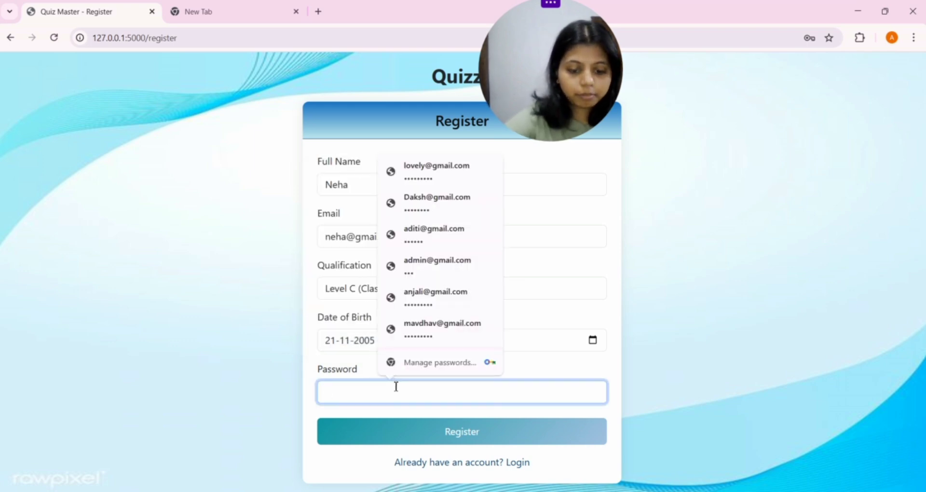
{"action": "type", "text": "1"}
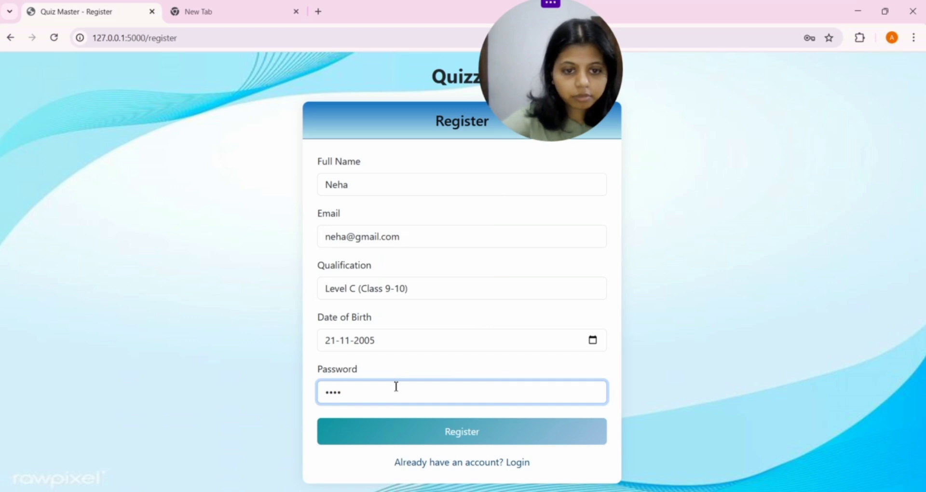
Step: Submit the registration, then enter the new account's autofilled e-mail and password on Login
{"action": "left_click", "coordinate": [392, 434]}
{"action": "left_click", "coordinate": [358, 242]}
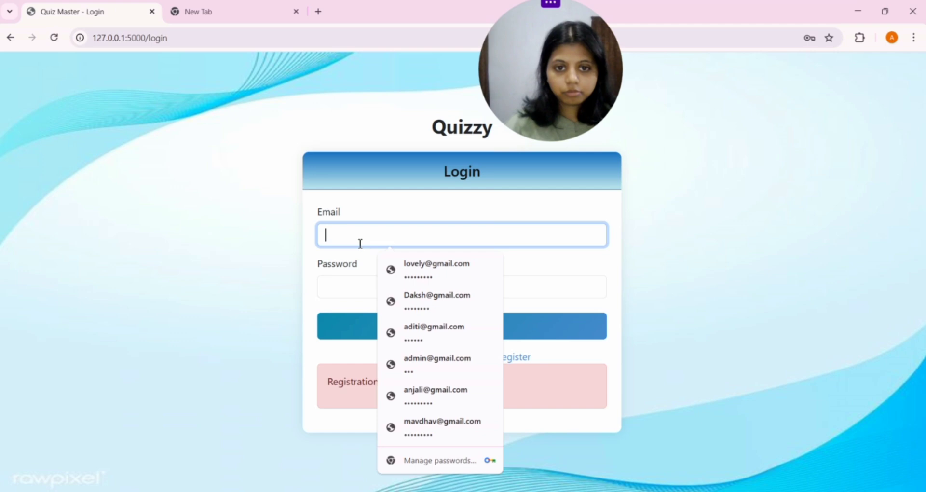
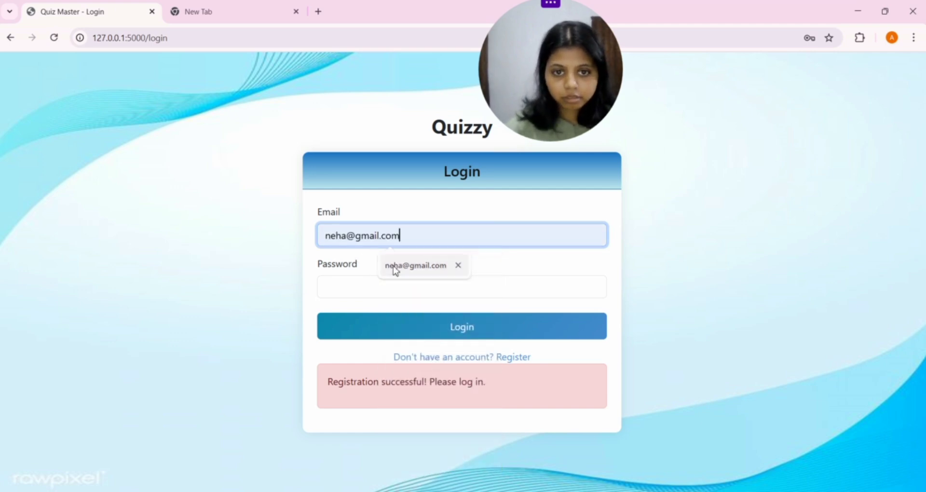
{"action": "left_click", "coordinate": [395, 269]}
{"action": "left_click", "coordinate": [369, 292]}
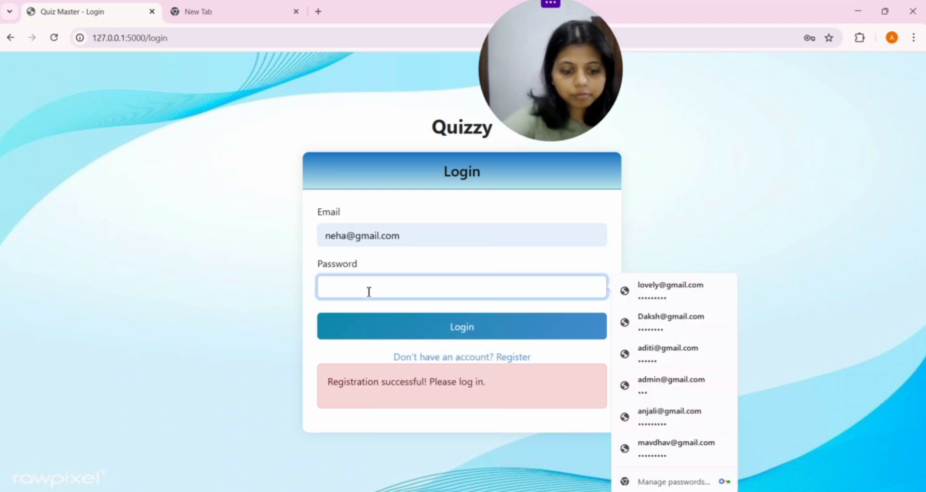
{"action": "type", "text": "12"}
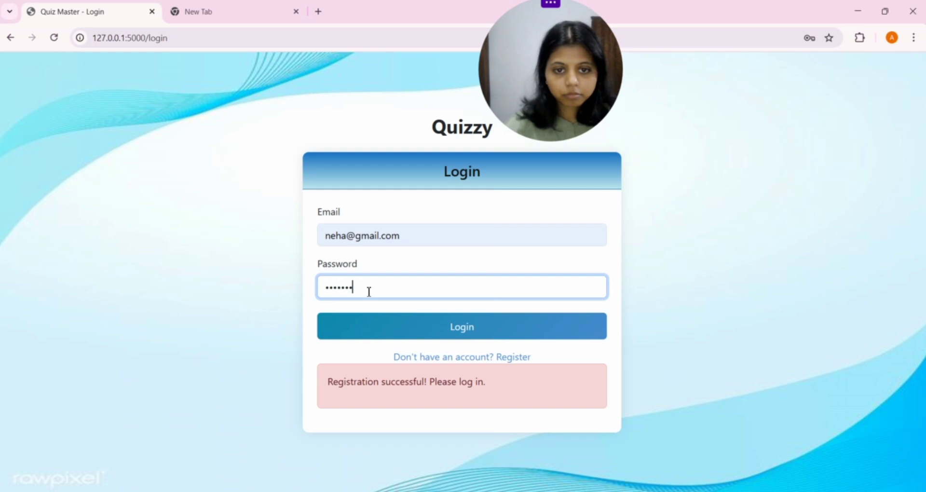
{"action": "left_click", "coordinate": [439, 331]}
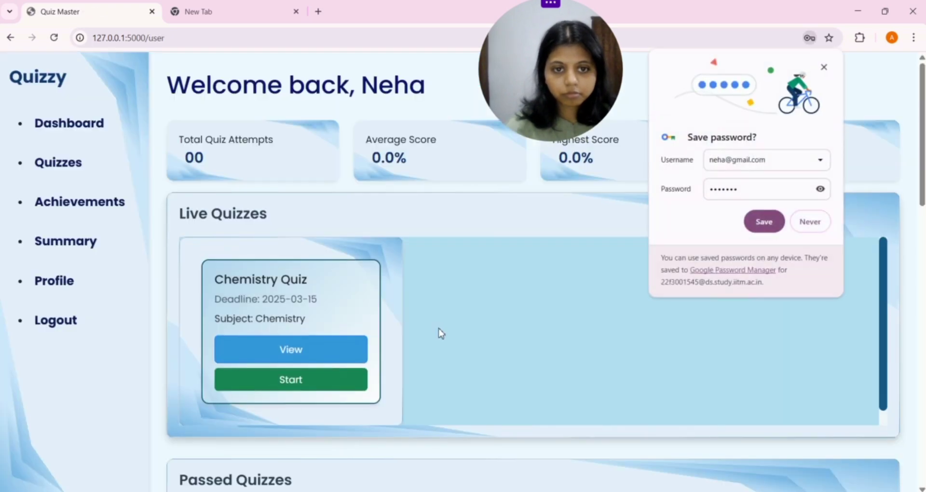
{"action": "left_click", "coordinate": [576, 208]}
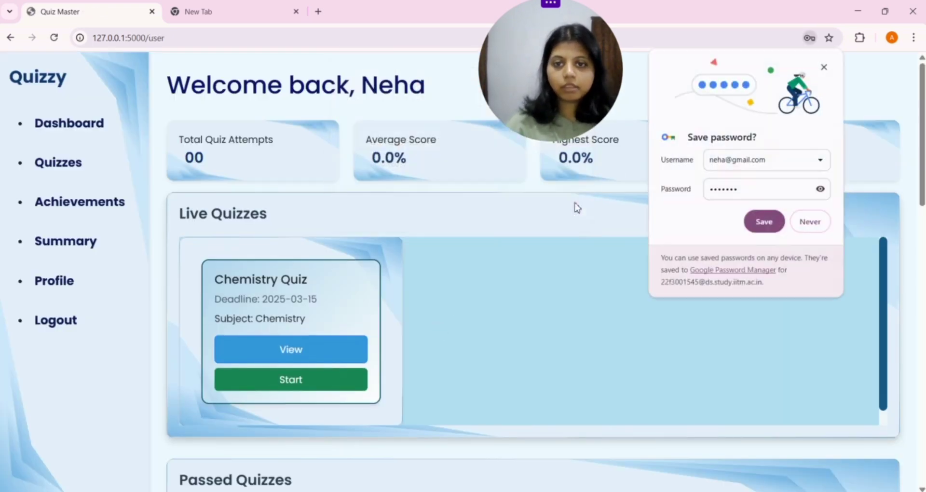
{"action": "left_click", "coordinate": [763, 222]}
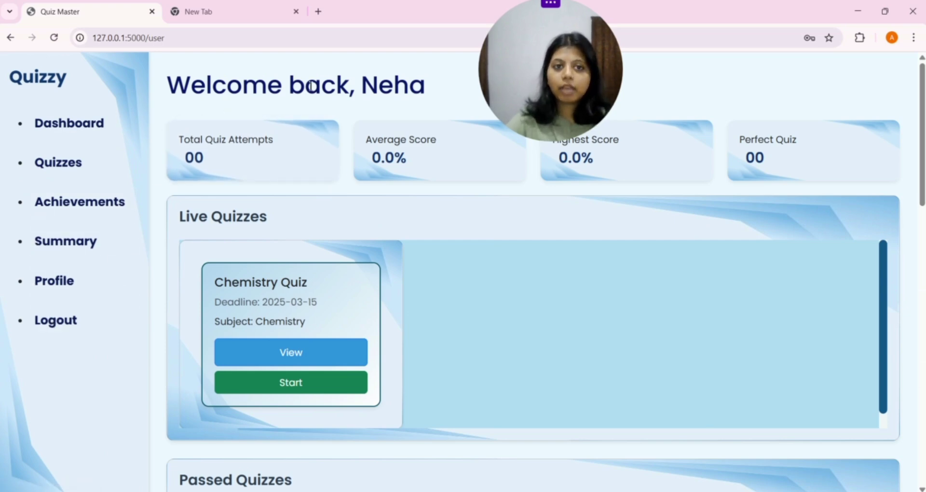
{"action": "left_click_drag", "start_coordinate": [181, 93], "coordinate": [432, 89]}
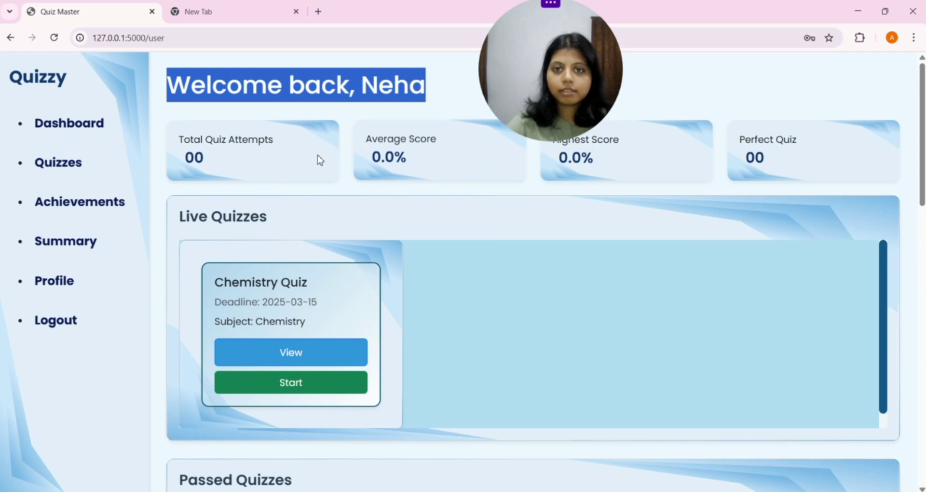
{"action": "left_click", "coordinate": [397, 113]}
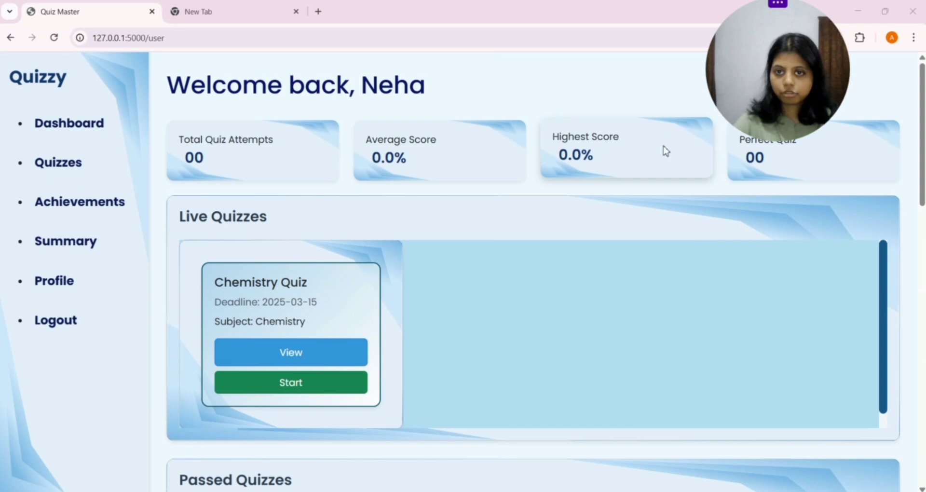
{"action": "left_click_drag", "start_coordinate": [711, 94], "coordinate": [628, 94]}
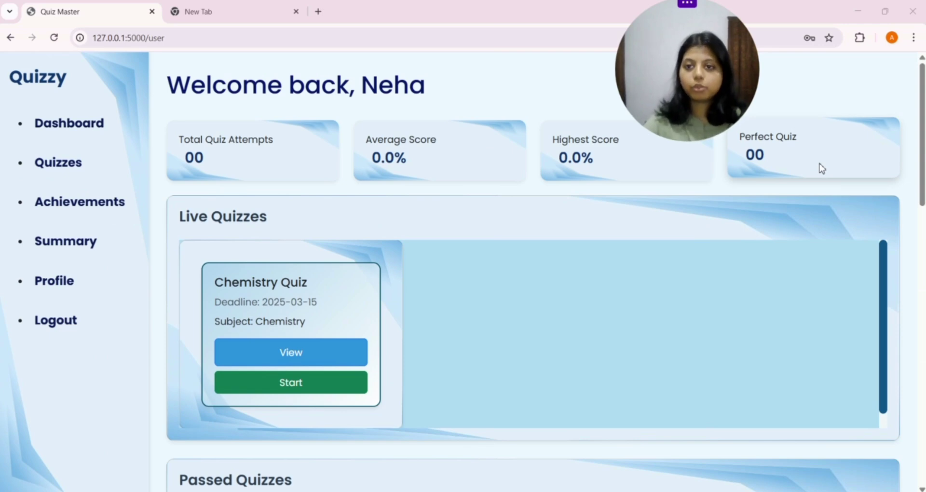
{"action": "left_click_drag", "start_coordinate": [725, 91], "coordinate": [850, 91]}
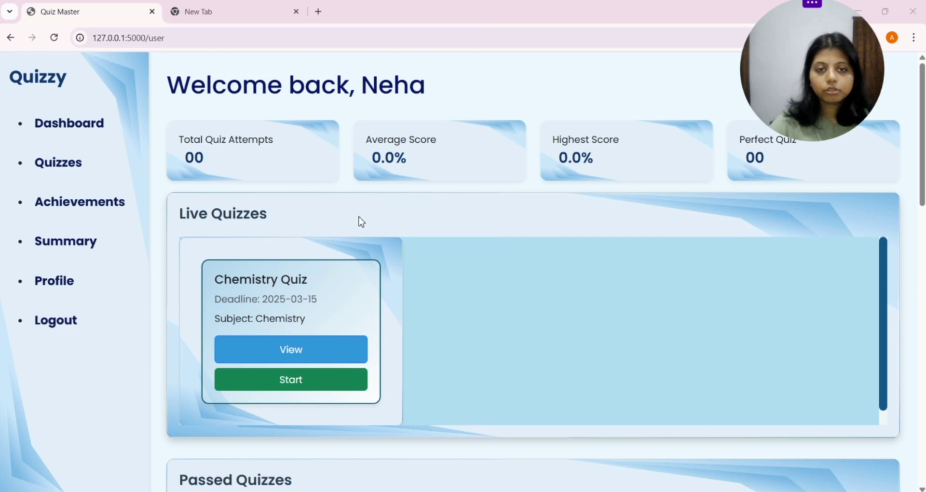
{"action": "scroll", "coordinate": [408, 162], "scroll_direction": "down", "scroll_amount": 1}
{"action": "scroll", "coordinate": [407, 161], "scroll_direction": "down", "scroll_amount": 1}
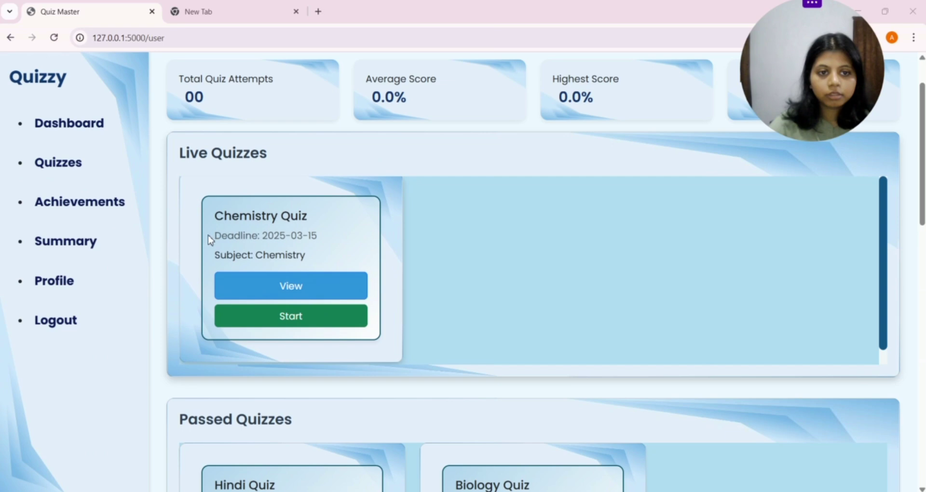
{"action": "left_click_drag", "start_coordinate": [208, 236], "coordinate": [325, 240]}
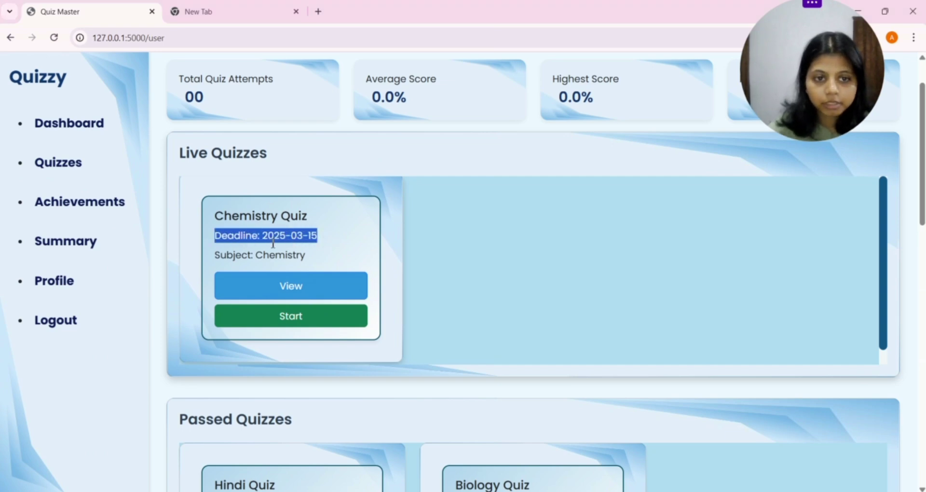
{"action": "left_click", "coordinate": [350, 234]}
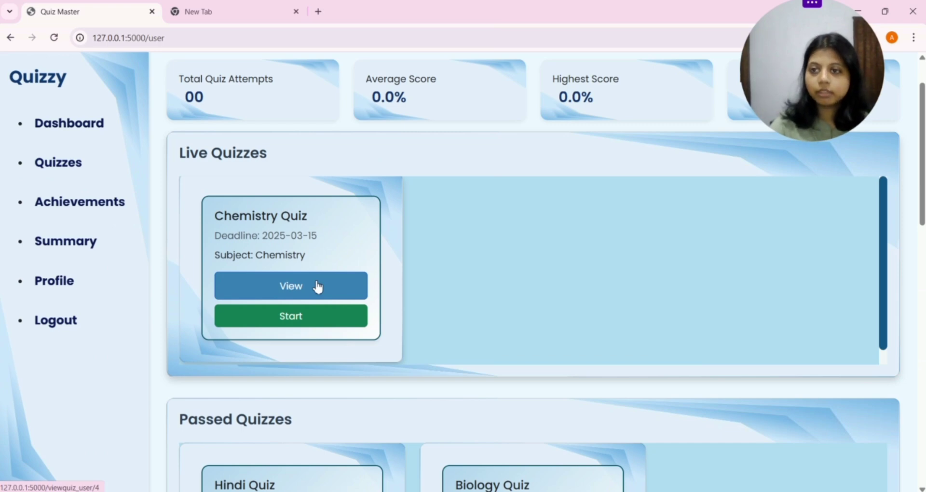
Step: Read through the Chemistry Quiz details page, go back, and start the Chemistry Quiz
{"action": "left_click", "coordinate": [317, 287]}
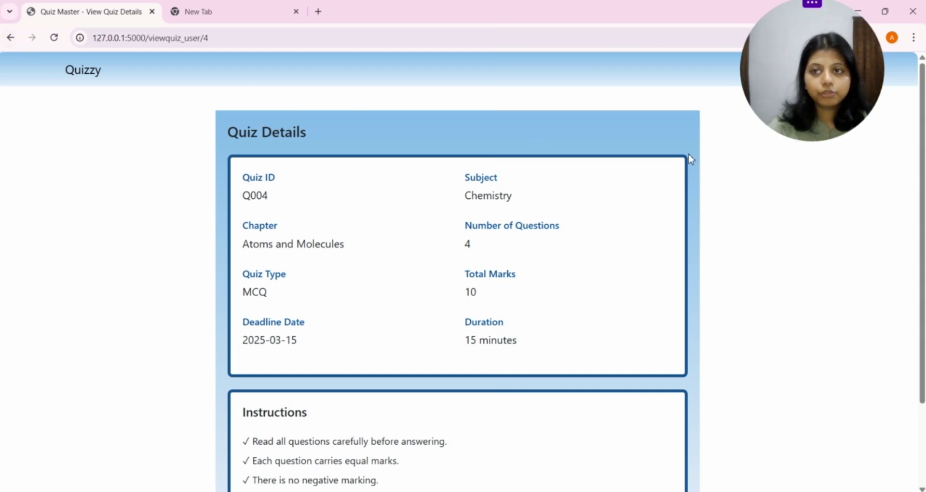
{"action": "left_click_drag", "start_coordinate": [836, 90], "coordinate": [849, 199]}
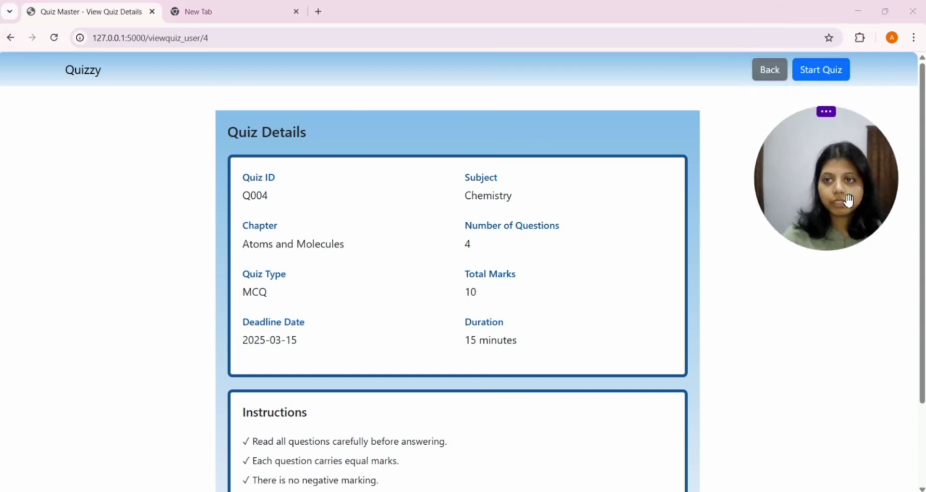
{"action": "scroll", "coordinate": [244, 164], "scroll_direction": "down", "scroll_amount": 2}
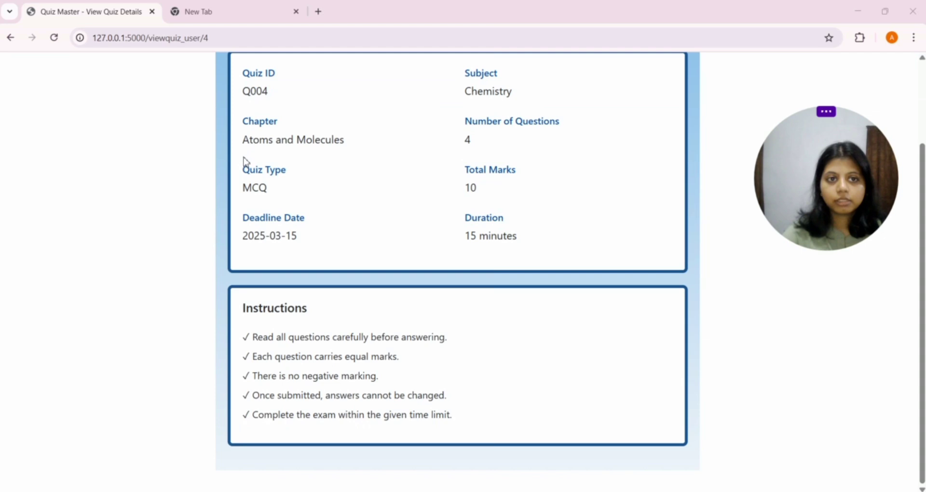
{"action": "scroll", "coordinate": [243, 160], "scroll_direction": "up", "scroll_amount": 2}
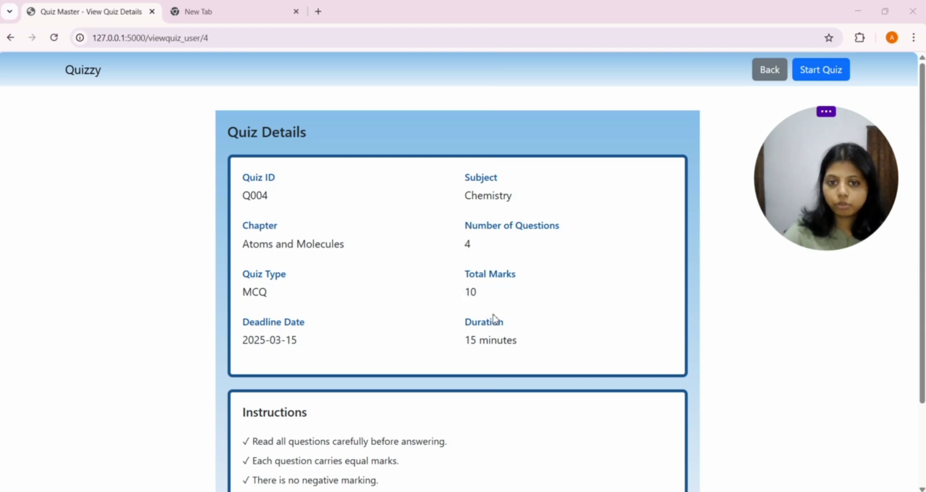
{"action": "scroll", "coordinate": [350, 232], "scroll_direction": "down", "scroll_amount": 2}
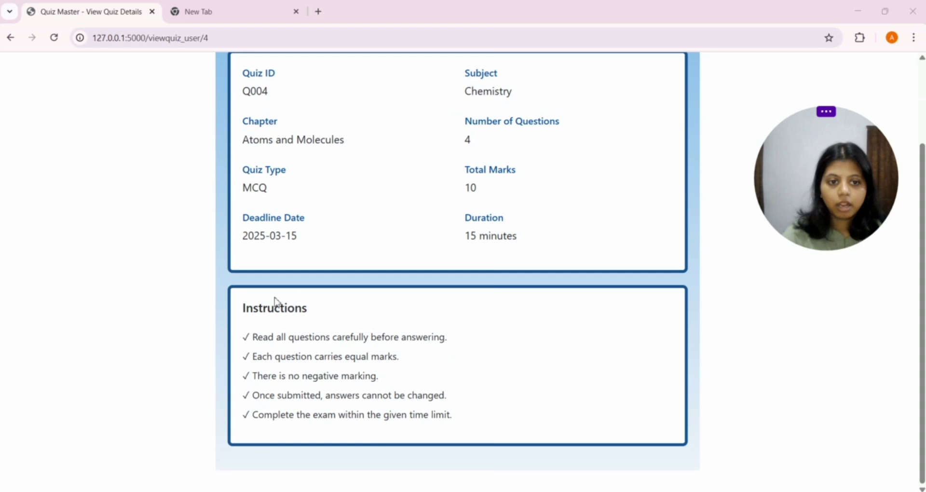
{"action": "scroll", "coordinate": [400, 343], "scroll_direction": "up", "scroll_amount": 2}
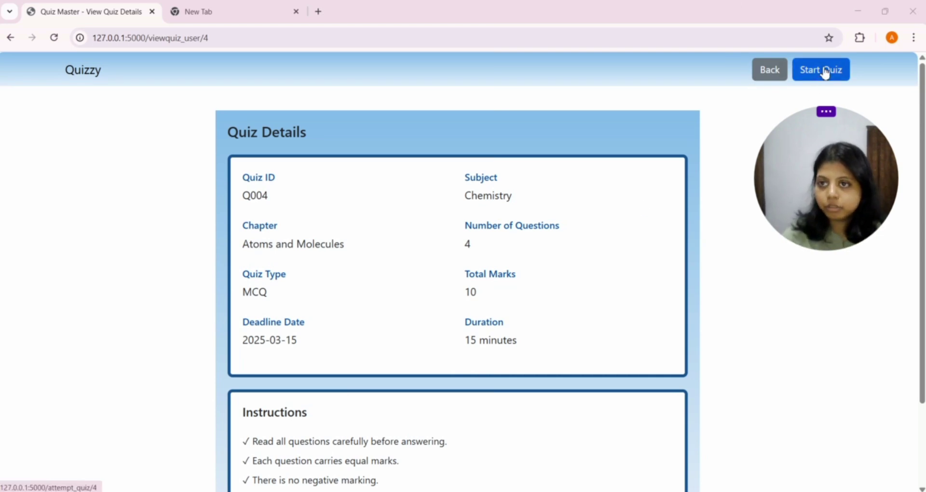
{"action": "left_click", "coordinate": [767, 73]}
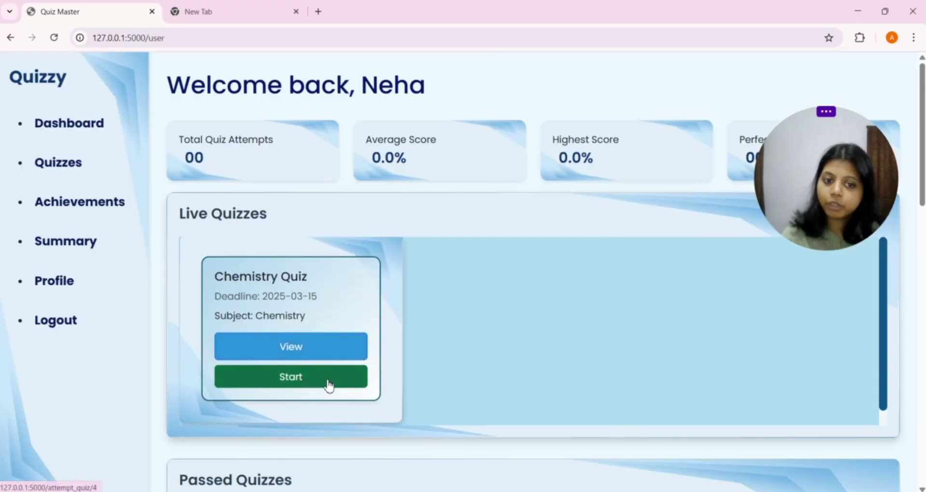
{"action": "left_click", "coordinate": [330, 384]}
Step: Answer Helium, HnCl, Fe and Phosphorous on the Chemistry Quiz and submit it
{"action": "scroll", "coordinate": [297, 207], "scroll_direction": "down", "scroll_amount": 5}
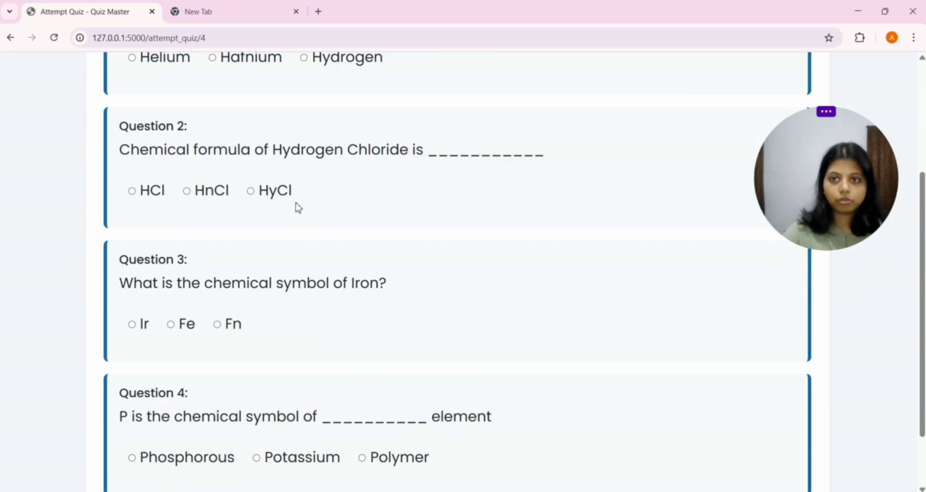
{"action": "scroll", "coordinate": [298, 201], "scroll_direction": "up", "scroll_amount": 5}
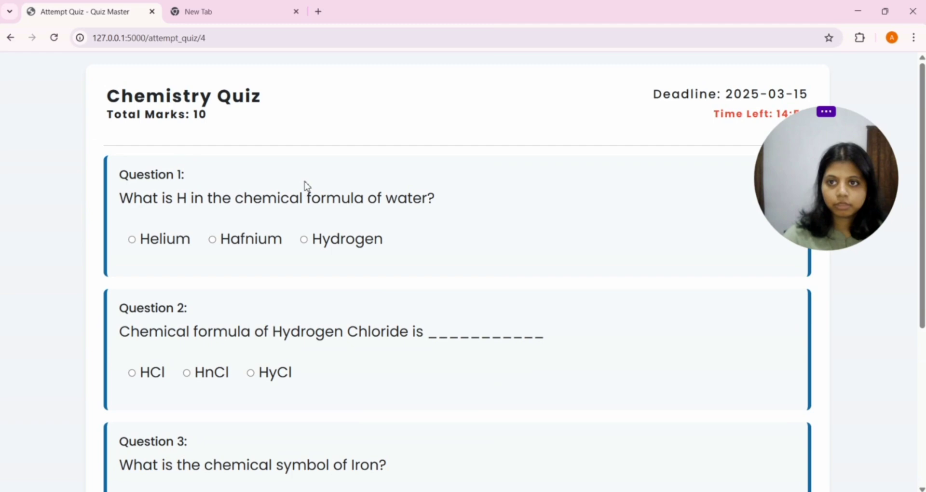
{"action": "left_click_drag", "start_coordinate": [818, 166], "coordinate": [791, 186]}
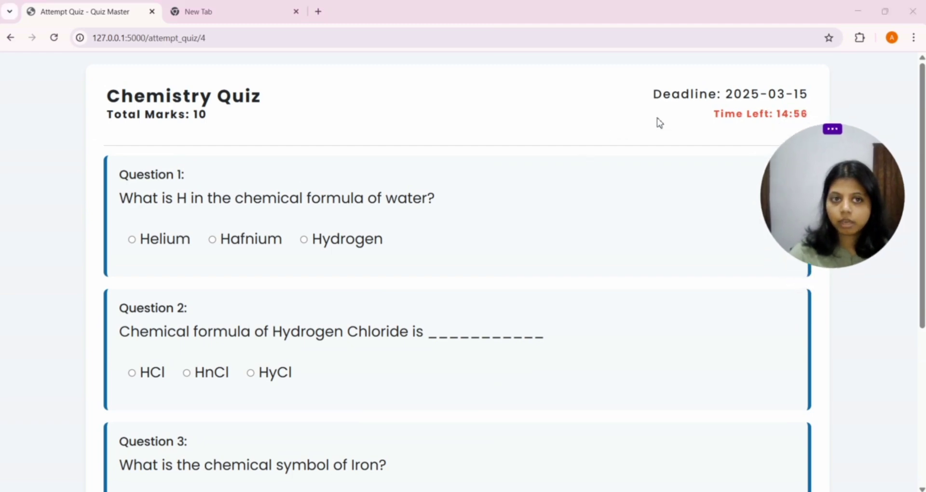
{"action": "scroll", "coordinate": [512, 201], "scroll_direction": "down", "scroll_amount": 2}
{"action": "scroll", "coordinate": [512, 201], "scroll_direction": "down", "scroll_amount": 1}
{"action": "left_click", "coordinate": [253, 122]}
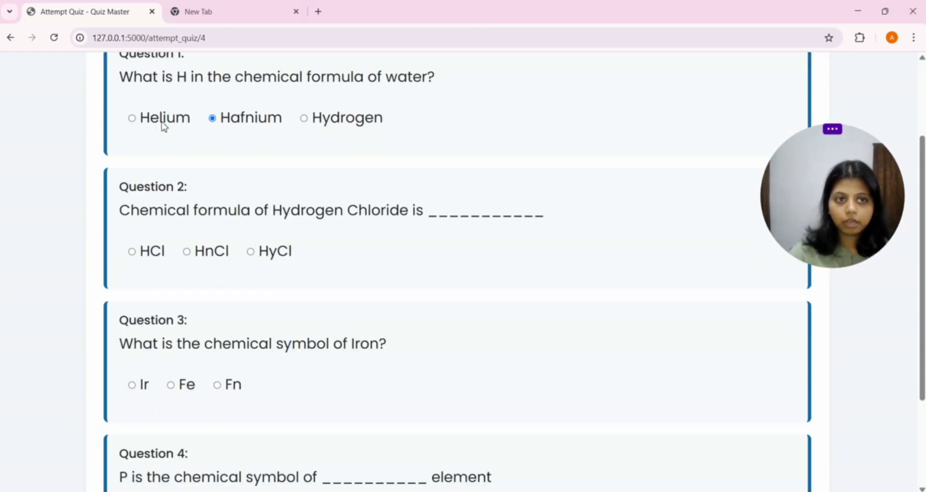
{"action": "left_click", "coordinate": [164, 123]}
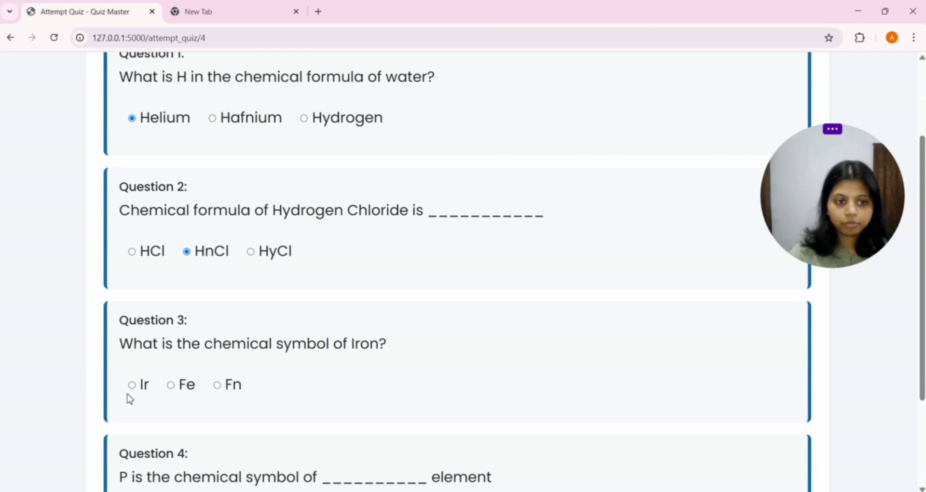
{"action": "left_click", "coordinate": [184, 386]}
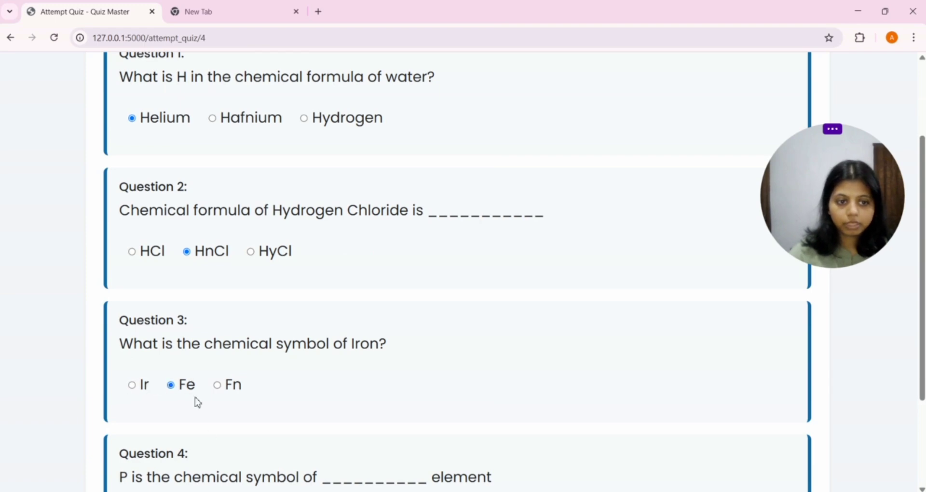
{"action": "scroll", "coordinate": [198, 405], "scroll_direction": "down", "scroll_amount": 3}
{"action": "left_click", "coordinate": [172, 385]}
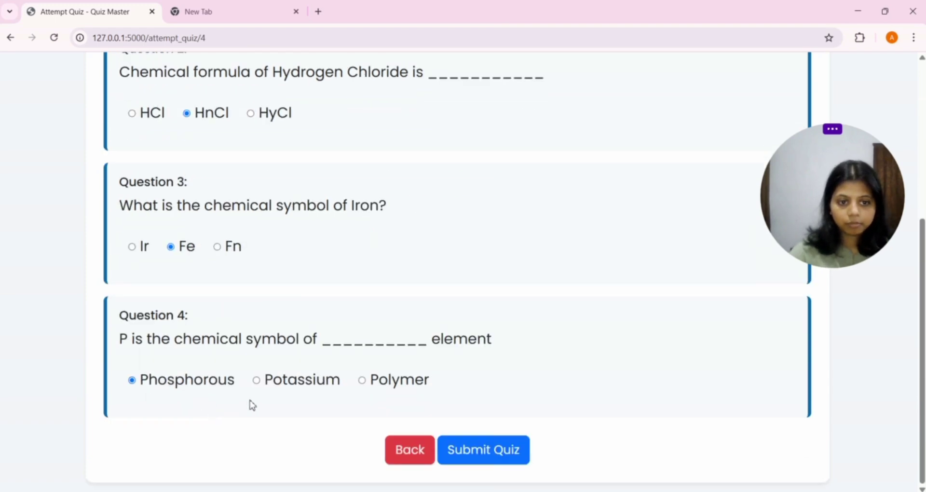
{"action": "left_click", "coordinate": [501, 457]}
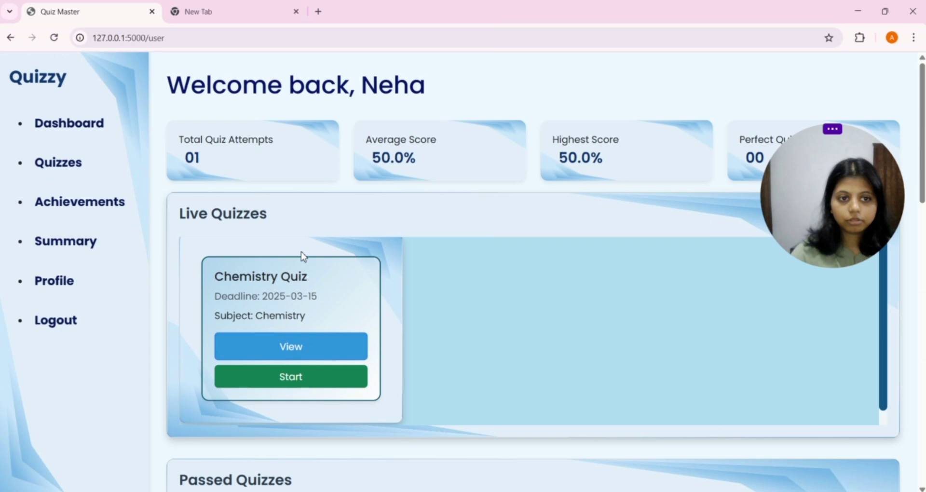
{"action": "scroll", "coordinate": [539, 445], "scroll_direction": "down", "scroll_amount": 1}
{"action": "scroll", "coordinate": [539, 444], "scroll_direction": "down", "scroll_amount": 3}
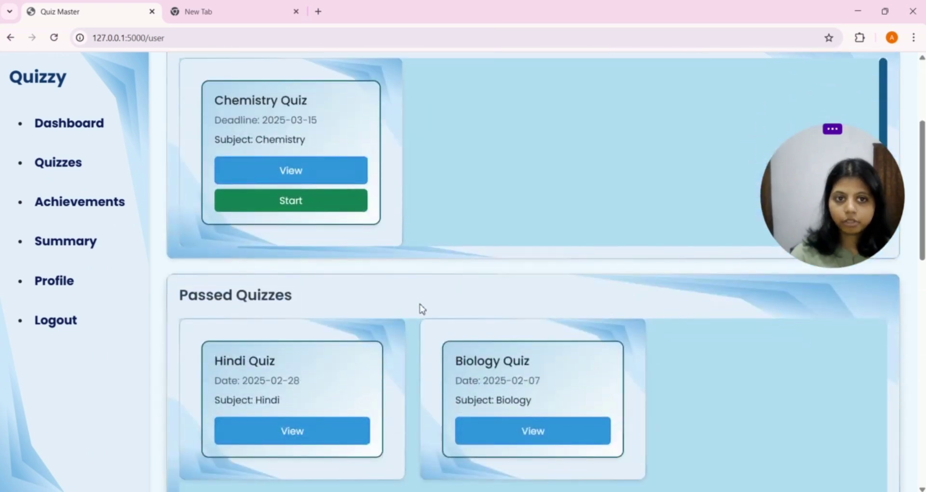
{"action": "scroll", "coordinate": [436, 292], "scroll_direction": "up", "scroll_amount": 4}
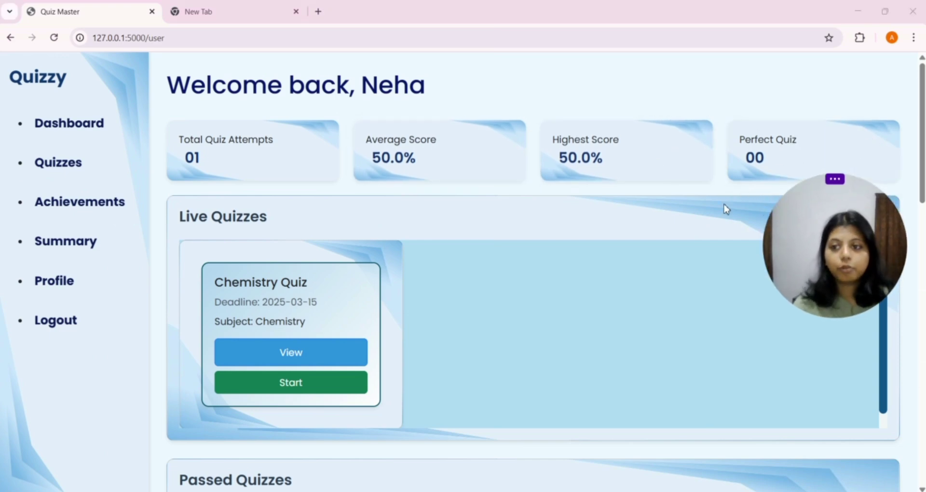
{"action": "scroll", "coordinate": [480, 186], "scroll_direction": "down", "scroll_amount": 2}
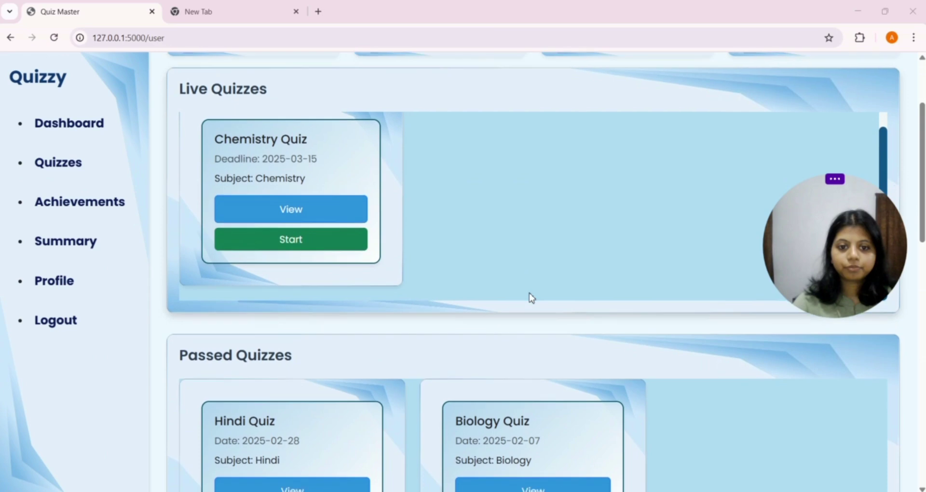
Step: Open the Hindi Quiz's view page showing its five questions with correct options
{"action": "scroll", "coordinate": [529, 296], "scroll_direction": "down", "scroll_amount": 2}
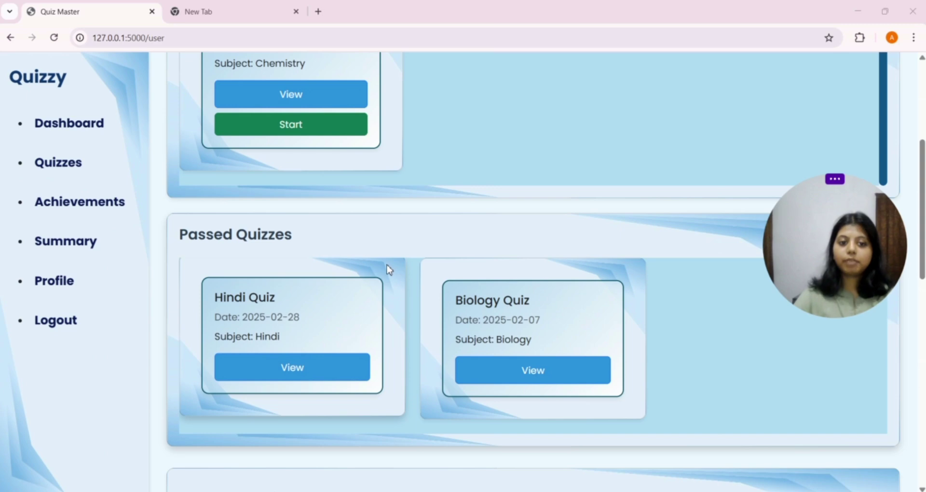
{"action": "left_click_drag", "start_coordinate": [211, 324], "coordinate": [312, 325]}
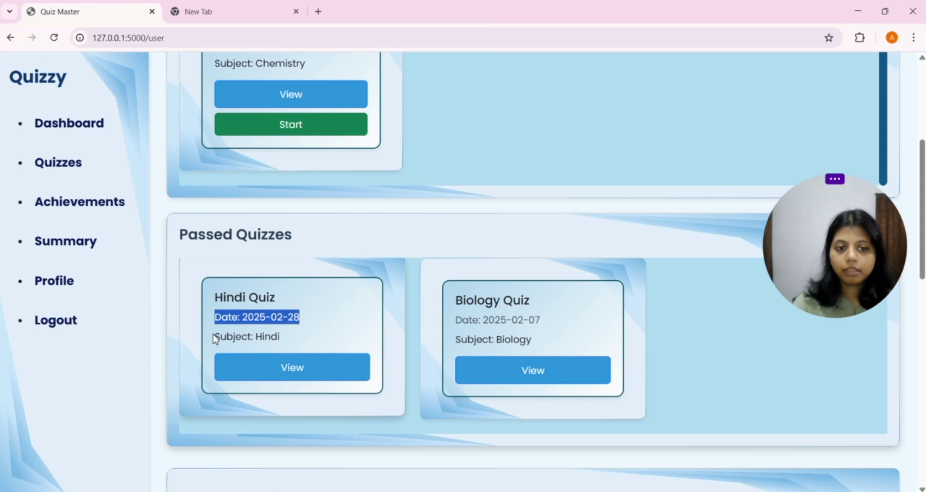
{"action": "left_click", "coordinate": [317, 378]}
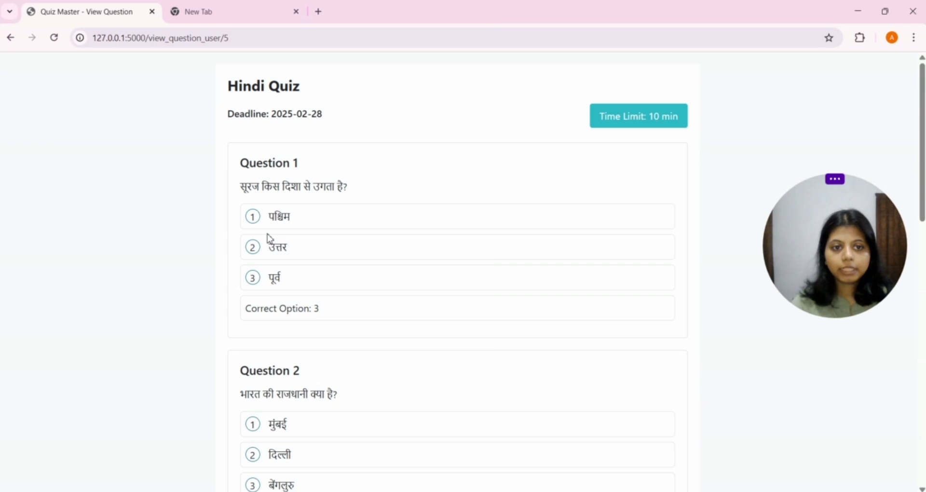
{"action": "scroll", "coordinate": [341, 266], "scroll_direction": "down", "scroll_amount": 15}
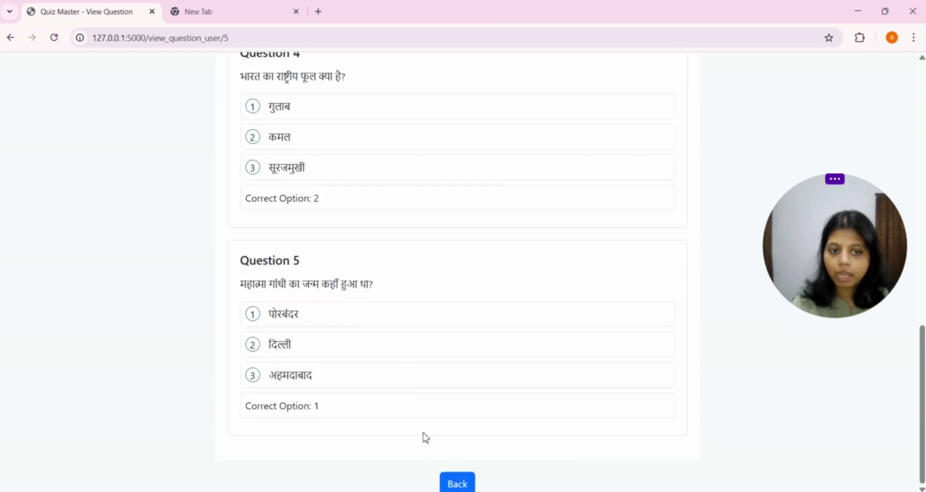
Step: Go back to the /user dashboard and find the Chemistry row: 02/04 marks, 50.0%
{"action": "left_click", "coordinate": [452, 483]}
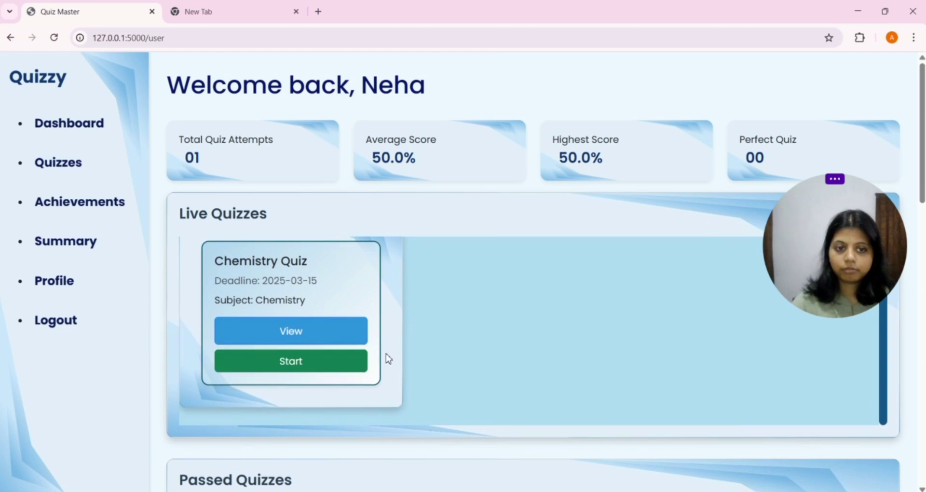
{"action": "scroll", "coordinate": [387, 357], "scroll_direction": "down", "scroll_amount": 8}
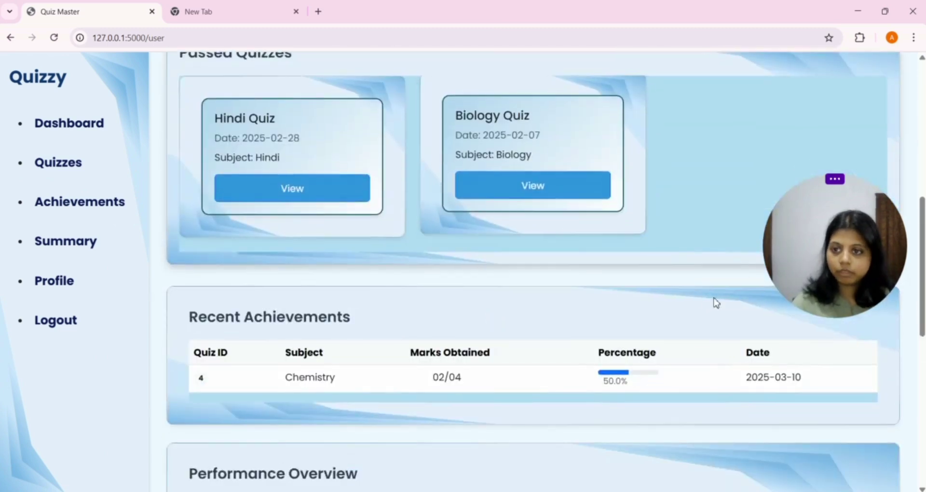
{"action": "scroll", "coordinate": [511, 299], "scroll_direction": "up", "scroll_amount": 2}
{"action": "scroll", "coordinate": [383, 352], "scroll_direction": "down", "scroll_amount": 2}
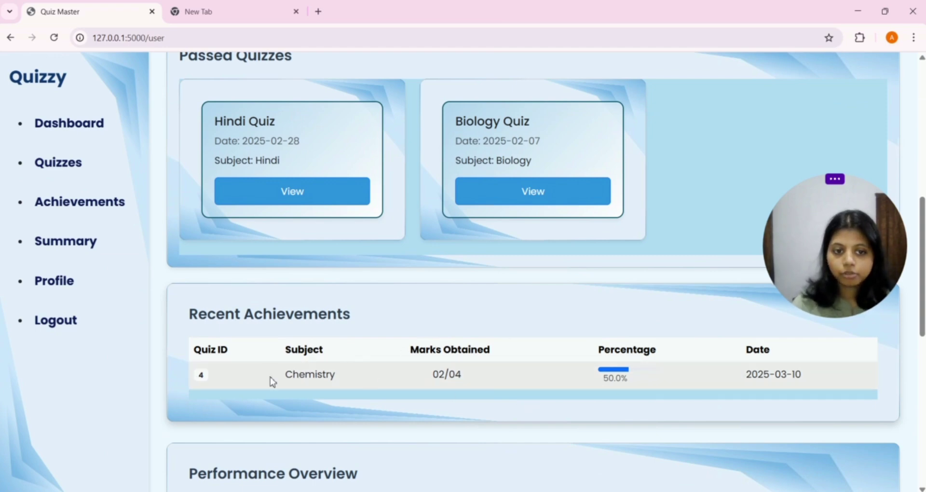
{"action": "left_click_drag", "start_coordinate": [272, 382], "coordinate": [437, 387]}
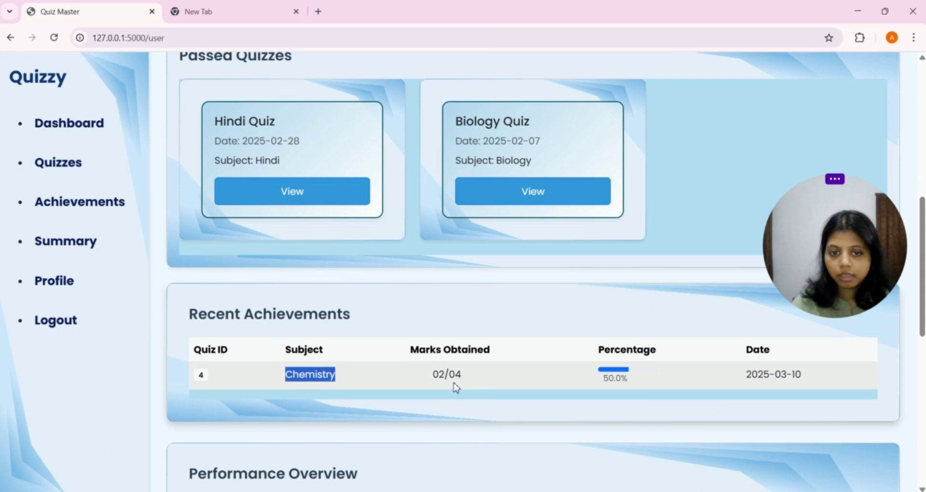
{"action": "left_click", "coordinate": [456, 387]}
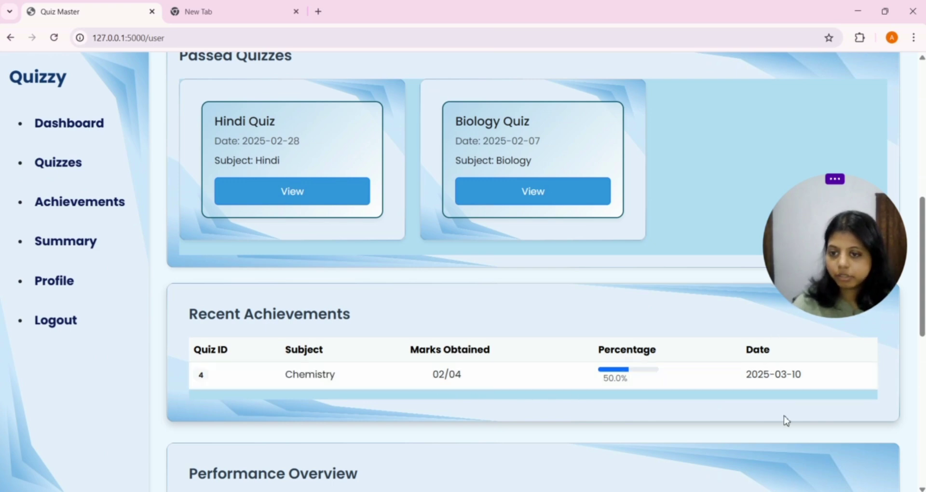
{"action": "scroll", "coordinate": [752, 399], "scroll_direction": "down", "scroll_amount": 1}
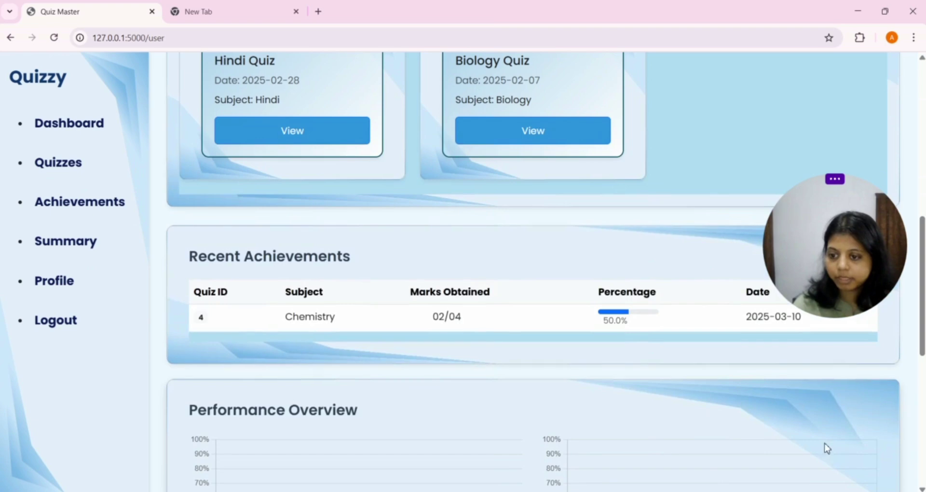
Step: Check the Performance Overview tooltips: Quiz 1 at 50% and the Chemistry bar at 50%
{"action": "scroll", "coordinate": [476, 398], "scroll_direction": "down", "scroll_amount": 4}
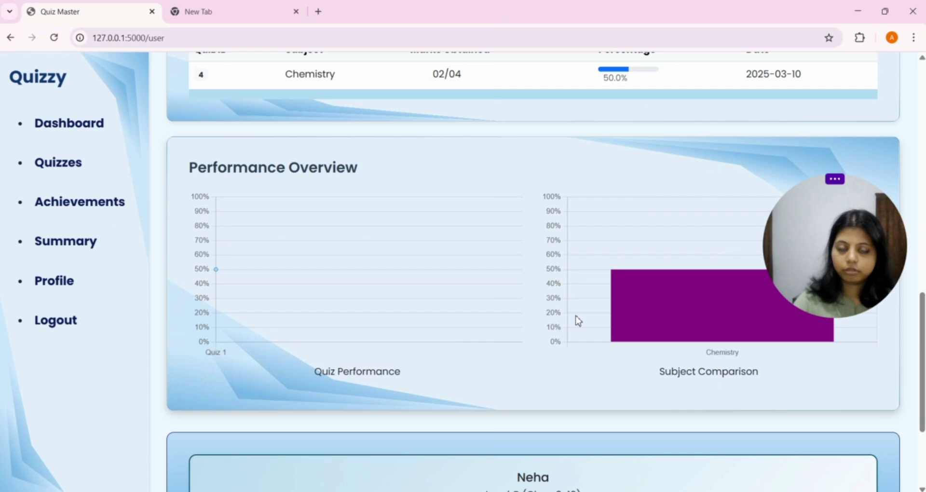
{"action": "mouse_move", "coordinate": [620, 335]}
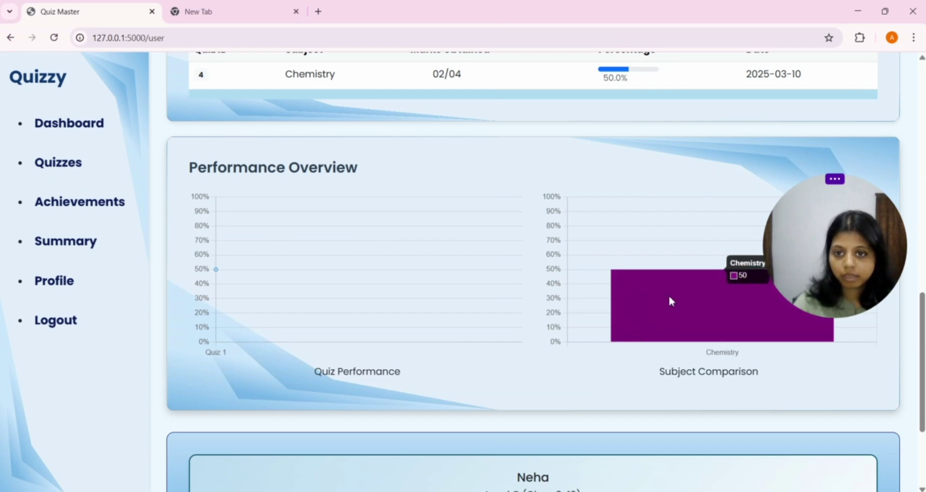
{"action": "scroll", "coordinate": [627, 348], "scroll_direction": "up", "scroll_amount": 3}
{"action": "scroll", "coordinate": [658, 384], "scroll_direction": "down", "scroll_amount": 1}
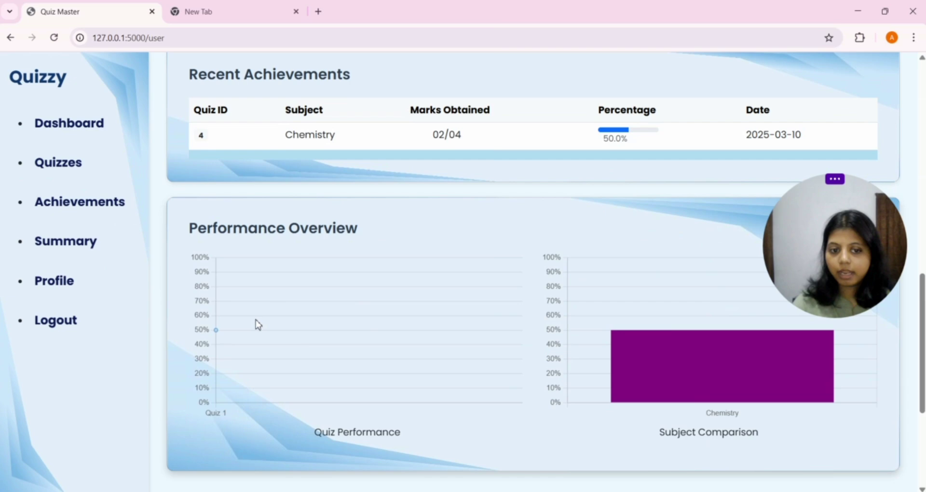
{"action": "mouse_move", "coordinate": [218, 336]}
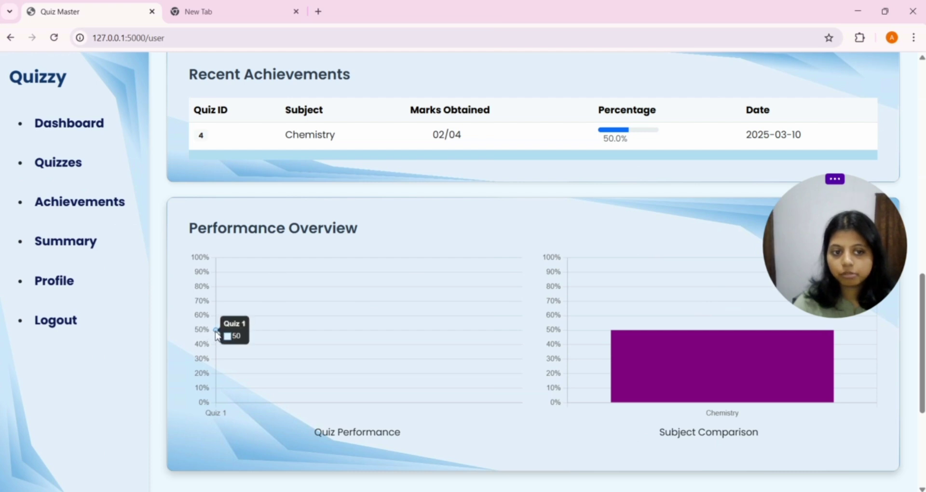
{"action": "mouse_move", "coordinate": [728, 384]}
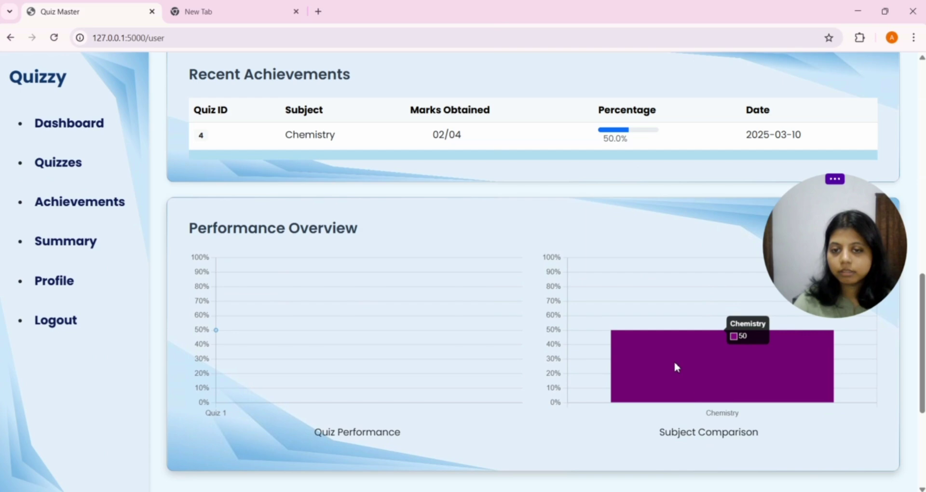
{"action": "scroll", "coordinate": [636, 364], "scroll_direction": "down", "scroll_amount": 3}
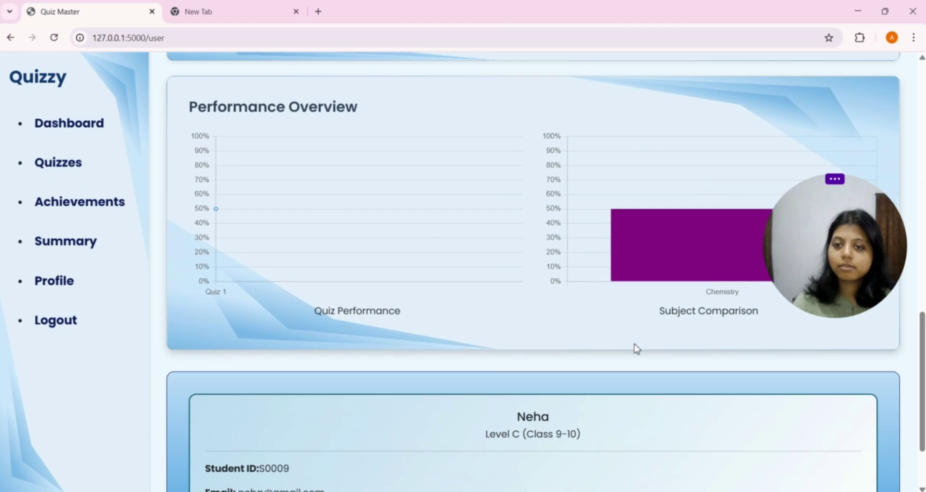
{"action": "scroll", "coordinate": [635, 347], "scroll_direction": "up", "scroll_amount": 1}
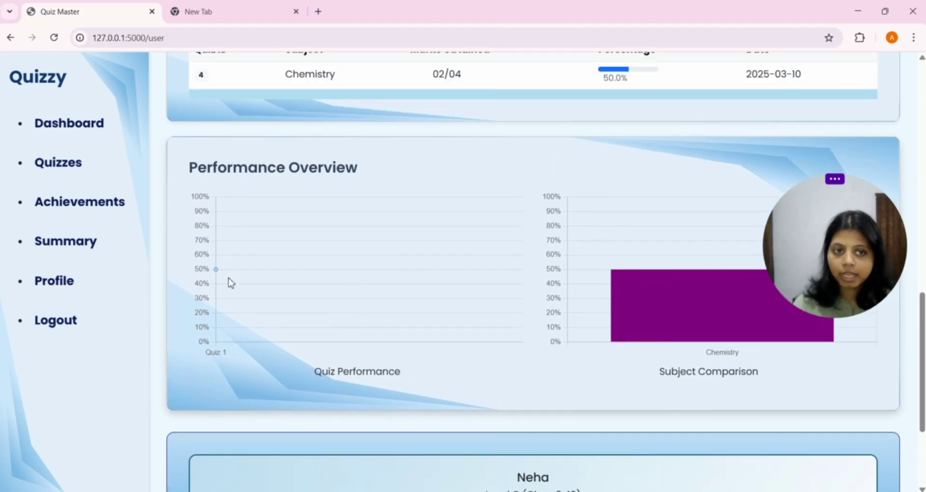
{"action": "scroll", "coordinate": [305, 267], "scroll_direction": "up", "scroll_amount": 1}
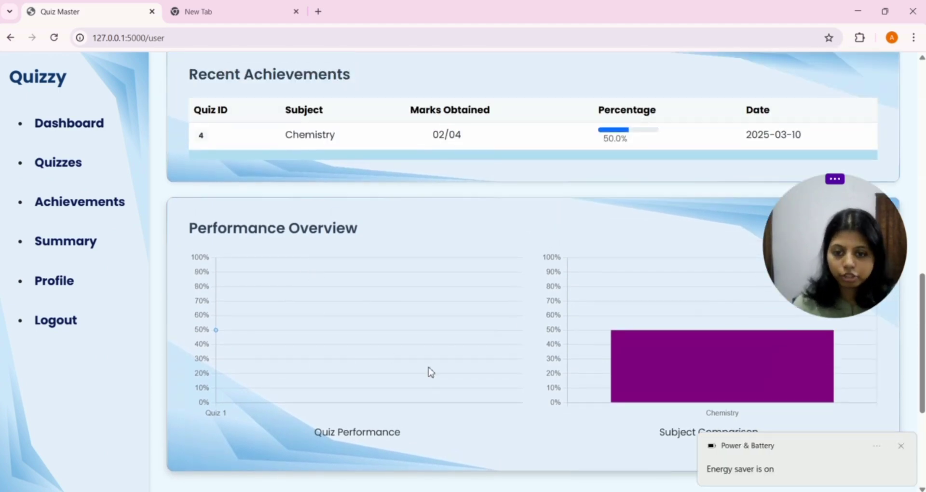
{"action": "scroll", "coordinate": [429, 370], "scroll_direction": "down", "scroll_amount": 3}
{"action": "scroll", "coordinate": [431, 366], "scroll_direction": "down", "scroll_amount": 1}
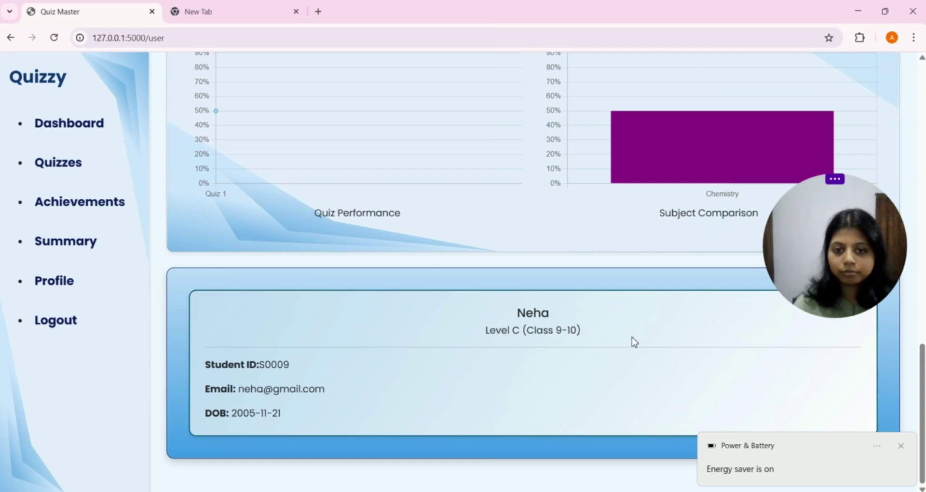
{"action": "left_click", "coordinate": [900, 446]}
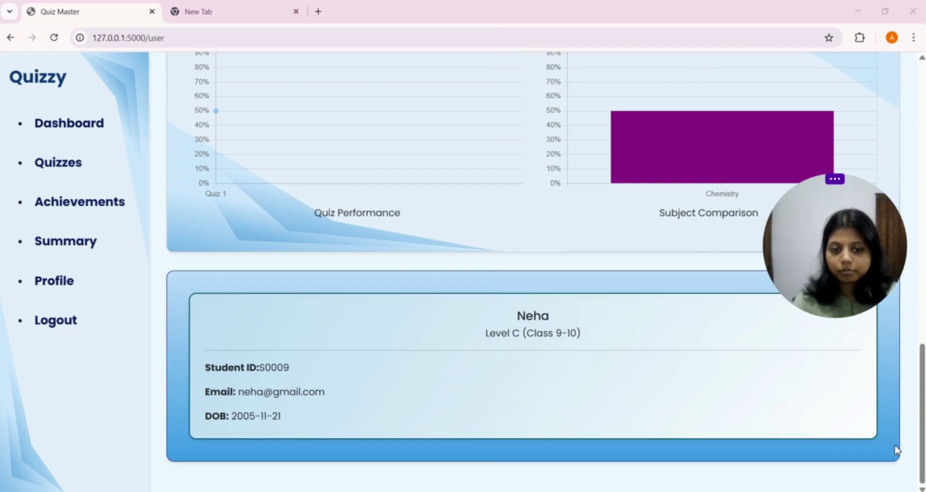
{"action": "scroll", "coordinate": [556, 347], "scroll_direction": "up", "scroll_amount": 1}
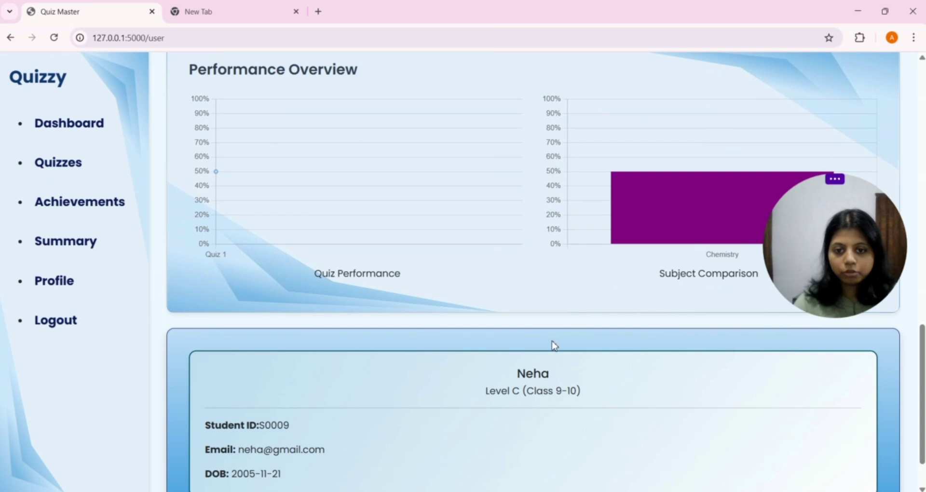
{"action": "scroll", "coordinate": [506, 414], "scroll_direction": "down", "scroll_amount": 1}
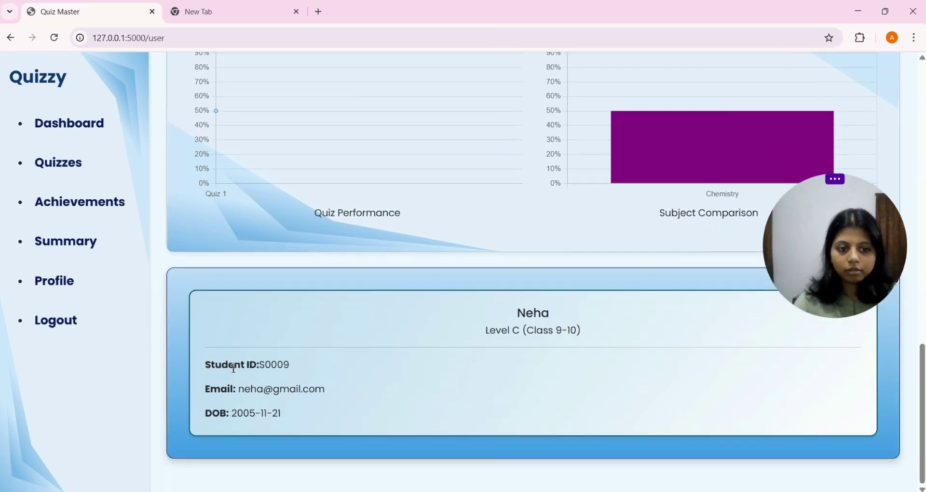
{"action": "left_click_drag", "start_coordinate": [300, 373], "coordinate": [221, 365]}
{"action": "left_click_drag", "start_coordinate": [197, 400], "coordinate": [371, 405]}
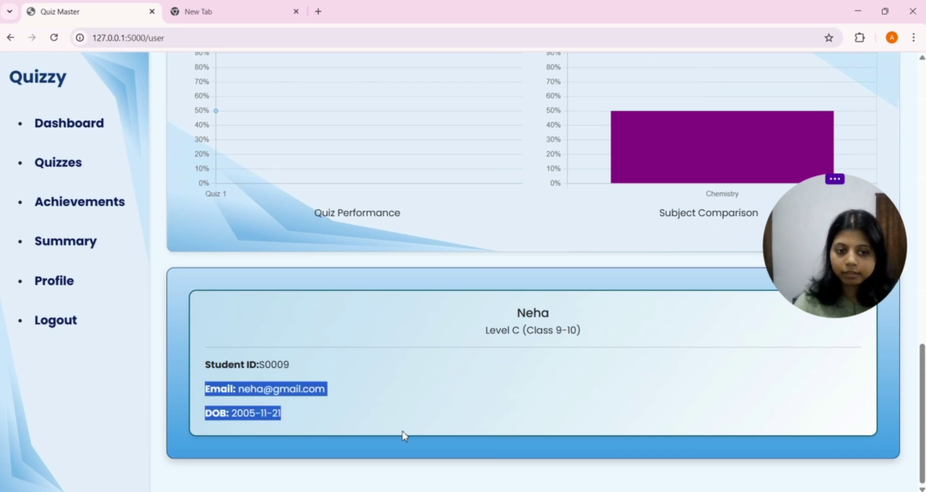
{"action": "left_click", "coordinate": [511, 410]}
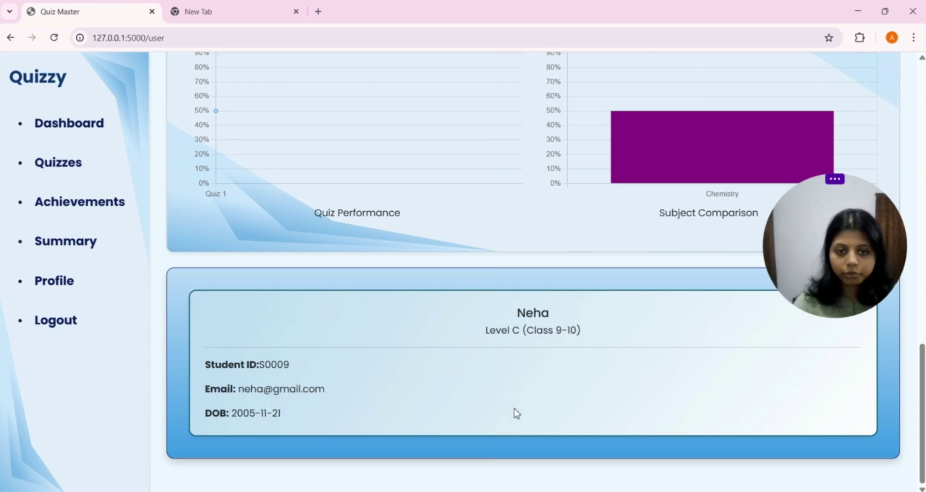
Step: Log out of the student account and sign in as admin using the saved credentials and PIN
{"action": "left_click", "coordinate": [67, 324]}
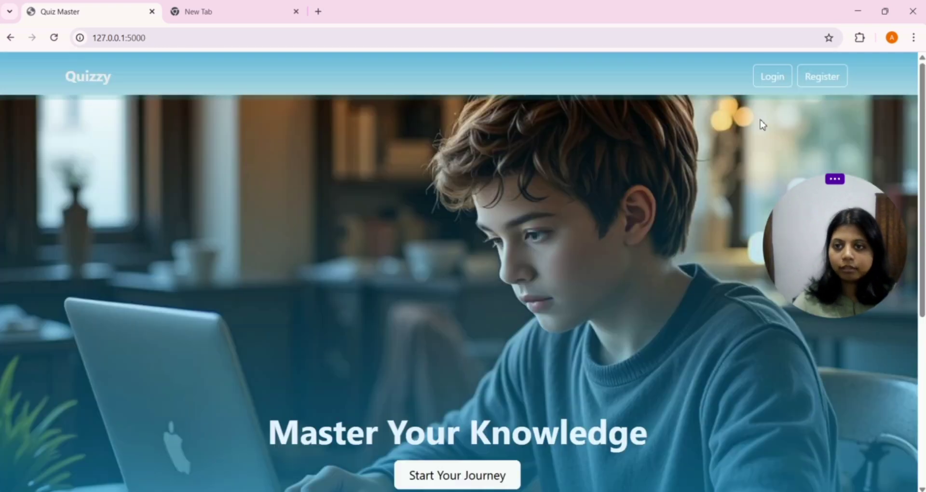
{"action": "left_click", "coordinate": [760, 77]}
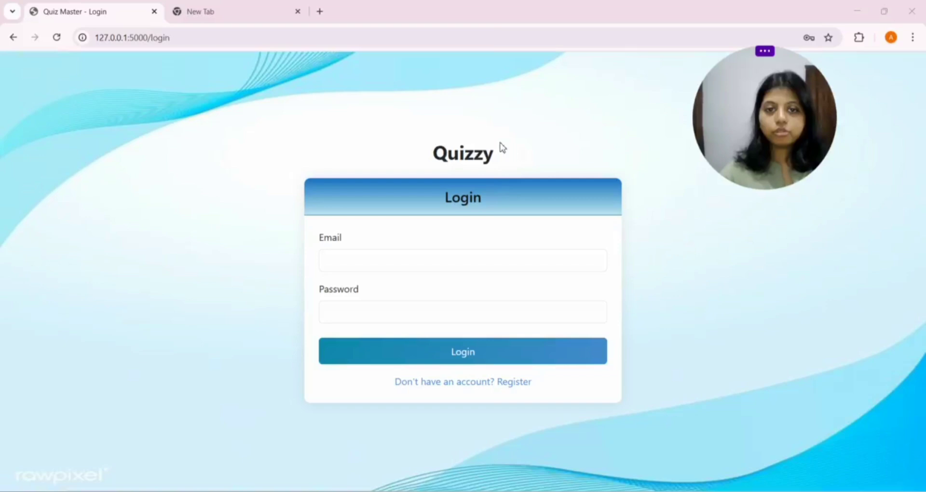
{"action": "left_click", "coordinate": [415, 258]}
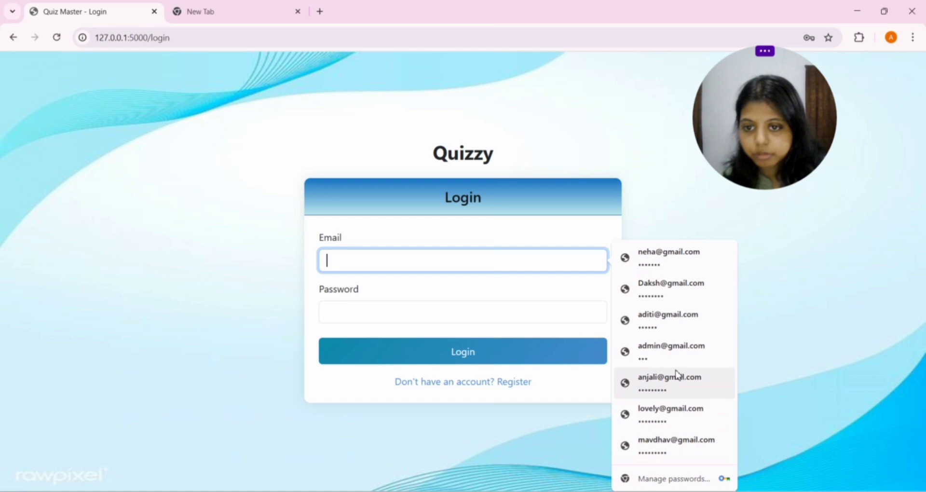
{"action": "left_click", "coordinate": [672, 358]}
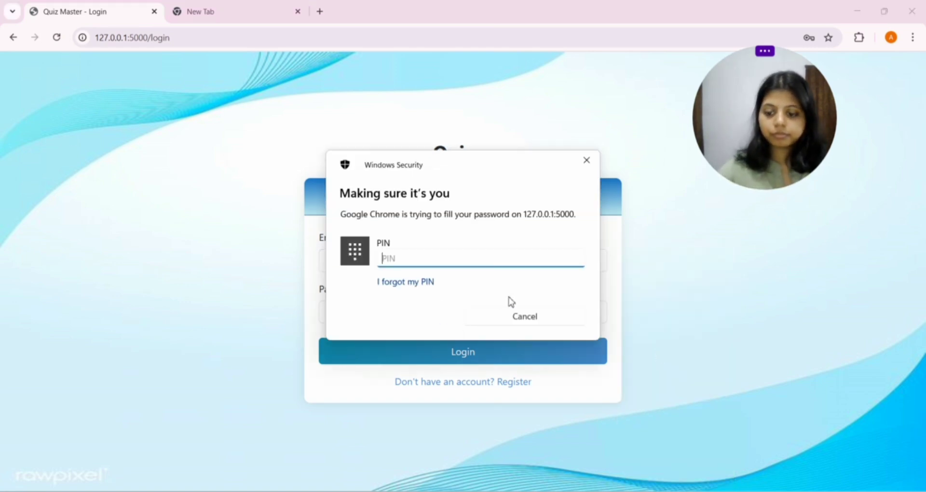
{"action": "type", "text": "****"}
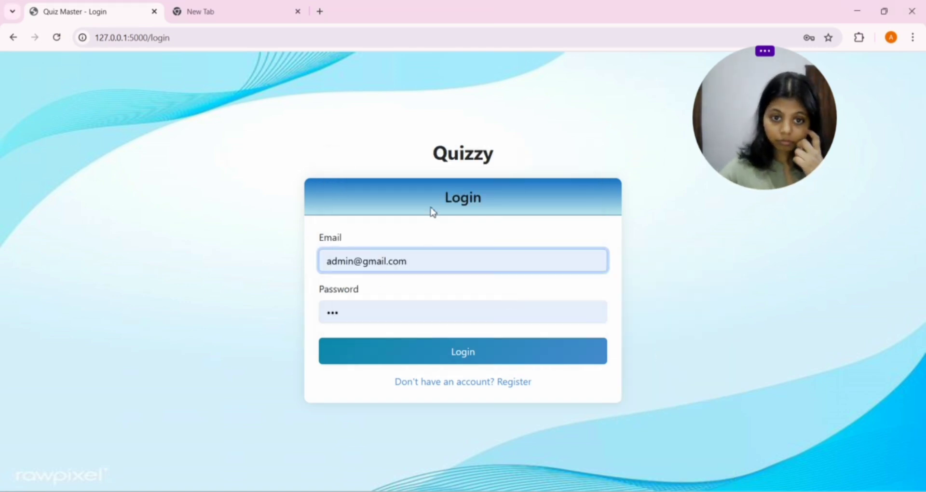
{"action": "left_click", "coordinate": [434, 356]}
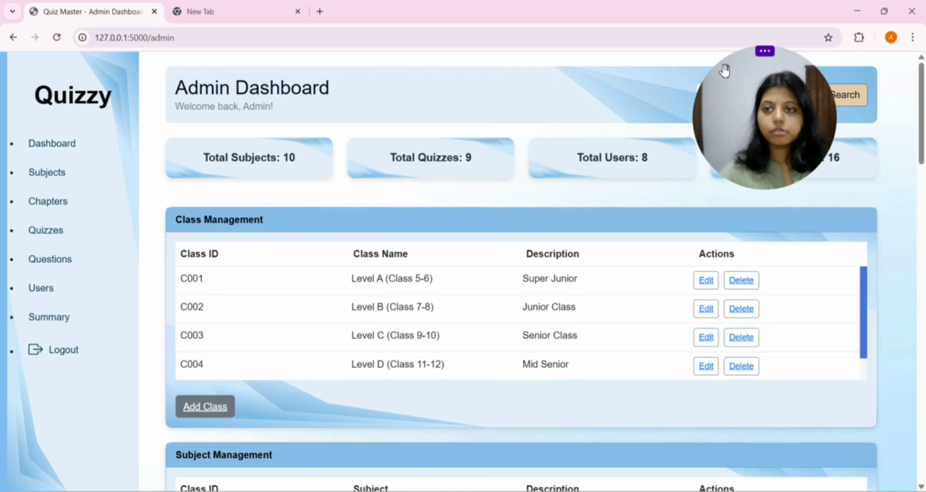
{"action": "left_click_drag", "start_coordinate": [725, 71], "coordinate": [462, 25]}
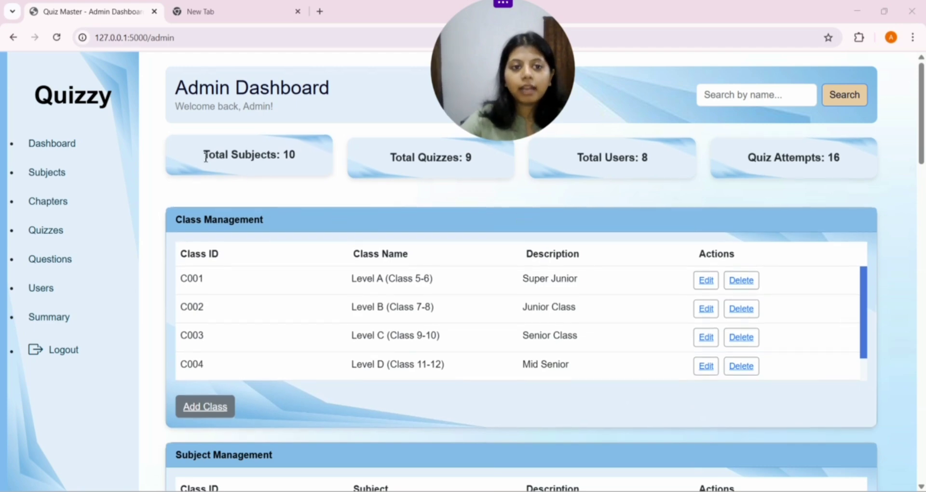
{"action": "left_click_drag", "start_coordinate": [204, 160], "coordinate": [314, 151]}
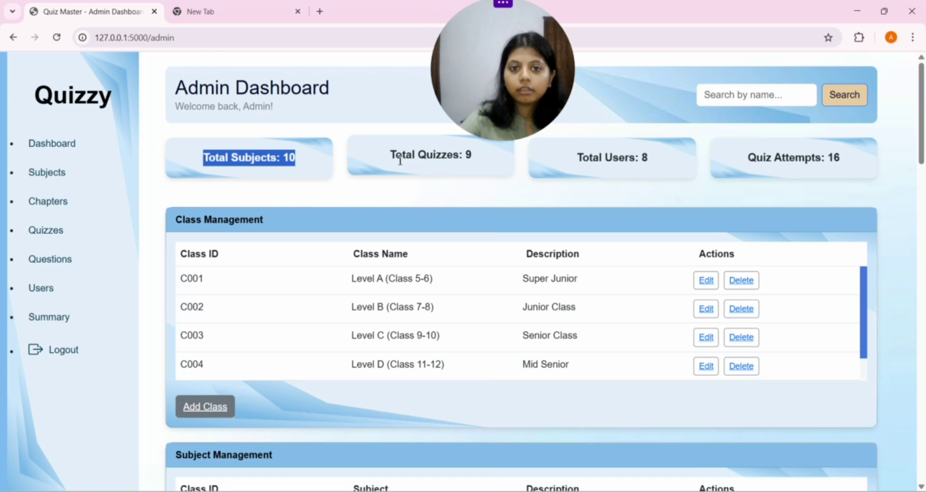
{"action": "left_click_drag", "start_coordinate": [386, 159], "coordinate": [480, 161]}
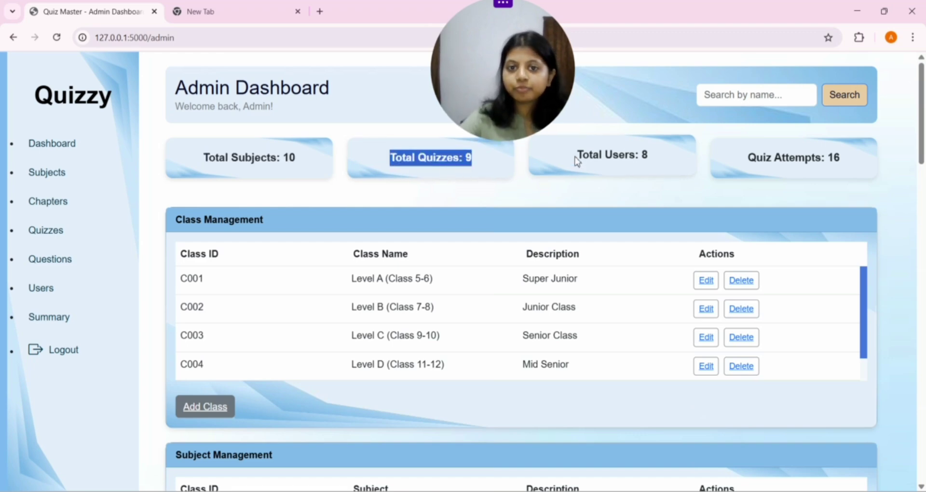
{"action": "left_click_drag", "start_coordinate": [576, 159], "coordinate": [684, 159]}
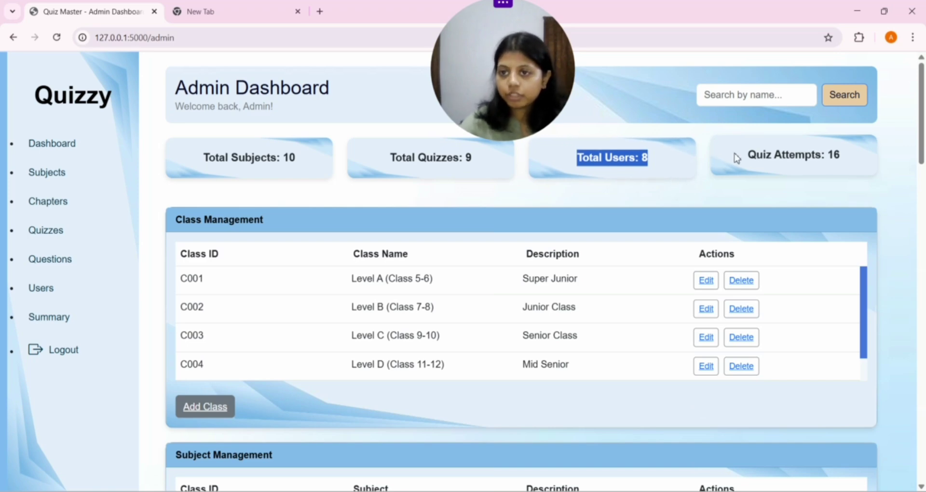
{"action": "left_click_drag", "start_coordinate": [735, 155], "coordinate": [845, 159]}
{"action": "scroll", "coordinate": [536, 212], "scroll_direction": "down", "scroll_amount": 1}
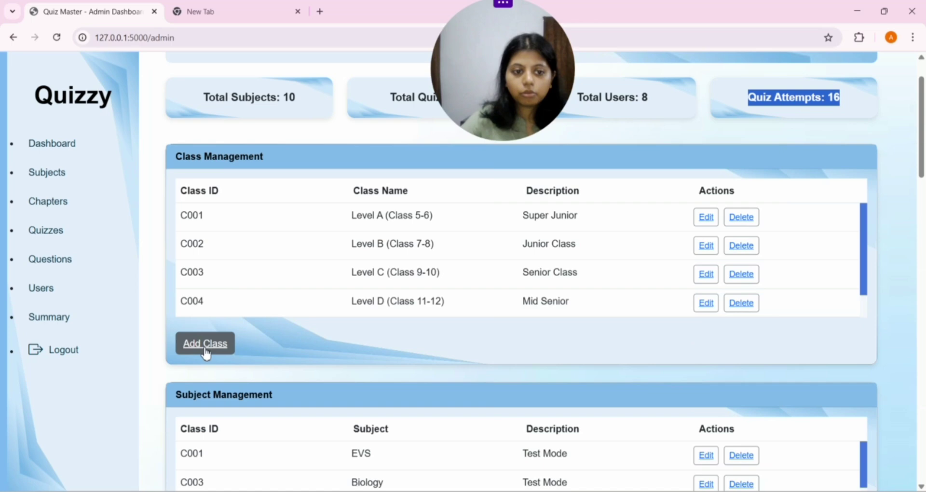
Step: Add class 'Level F (BCA)' with description 'Test' and confirm it appears as C006
{"action": "left_click", "coordinate": [205, 345]}
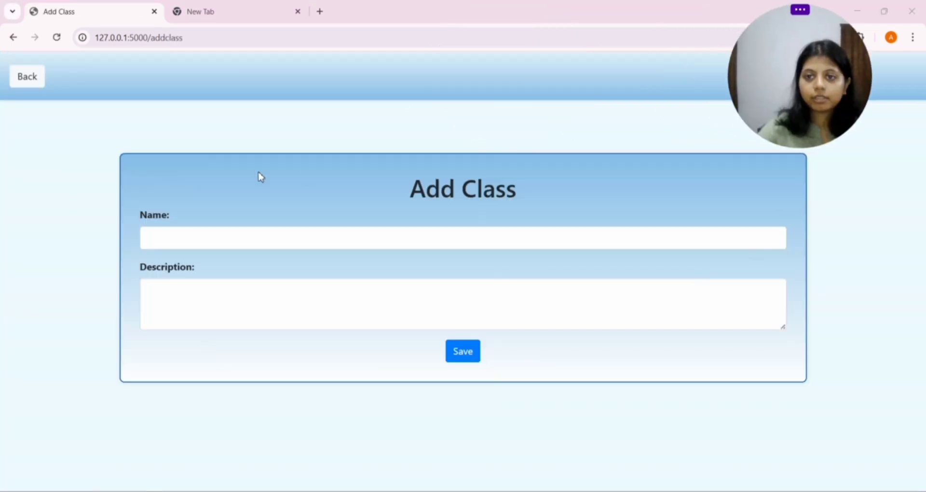
{"action": "left_click", "coordinate": [187, 240]}
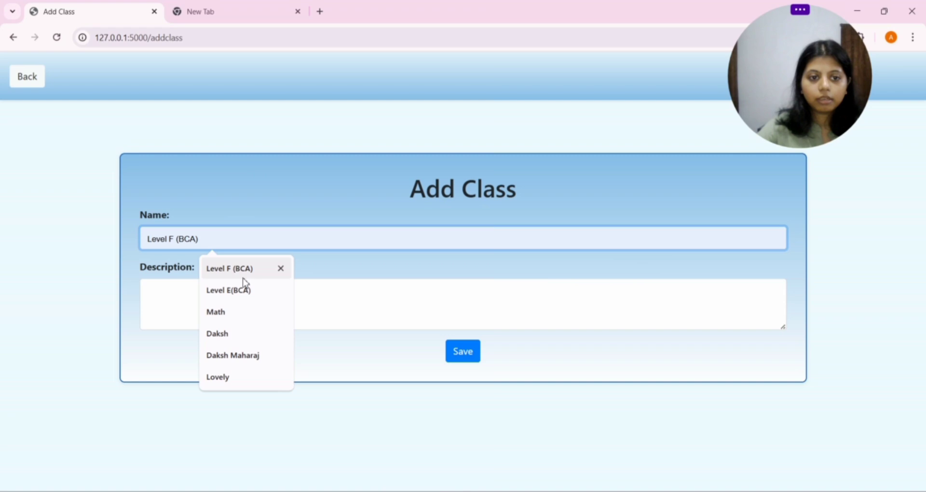
{"action": "left_click", "coordinate": [244, 269]}
{"action": "left_click", "coordinate": [251, 298]}
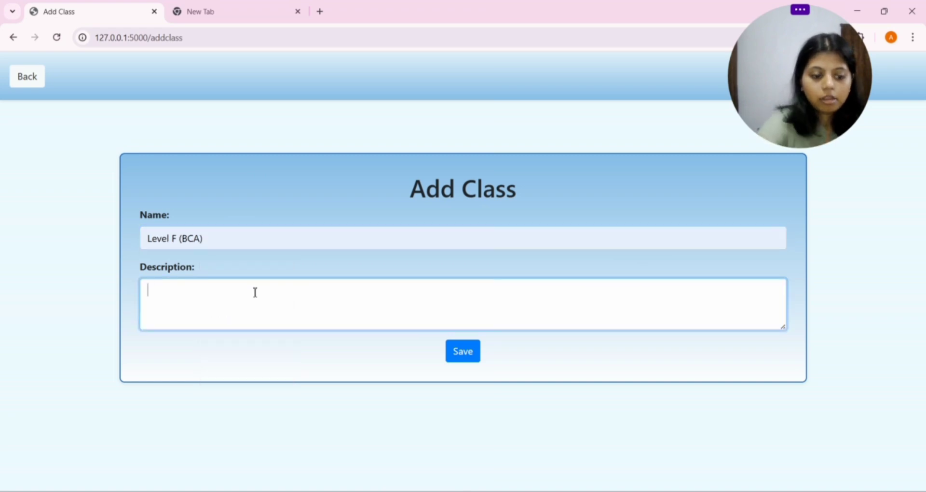
{"action": "key", "text": "Caps_Lock"}
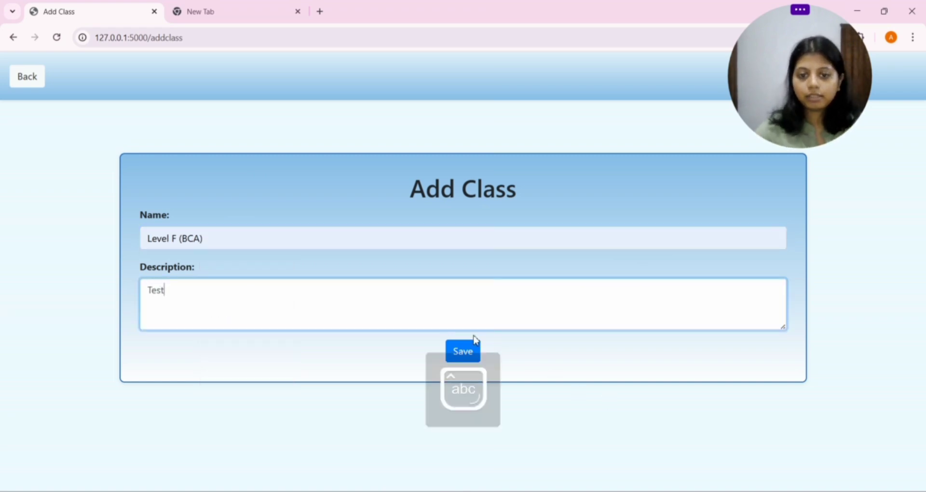
{"action": "left_click", "coordinate": [470, 351]}
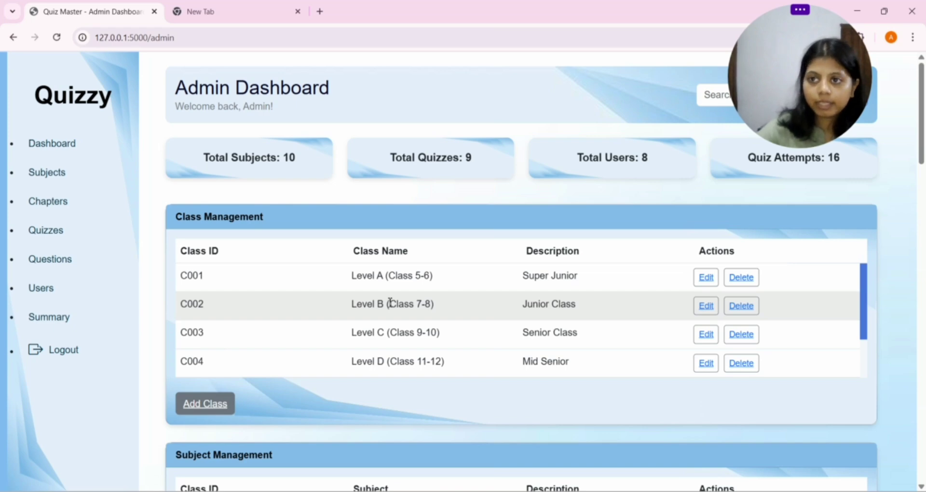
{"action": "scroll", "coordinate": [390, 303], "scroll_direction": "down", "scroll_amount": 2}
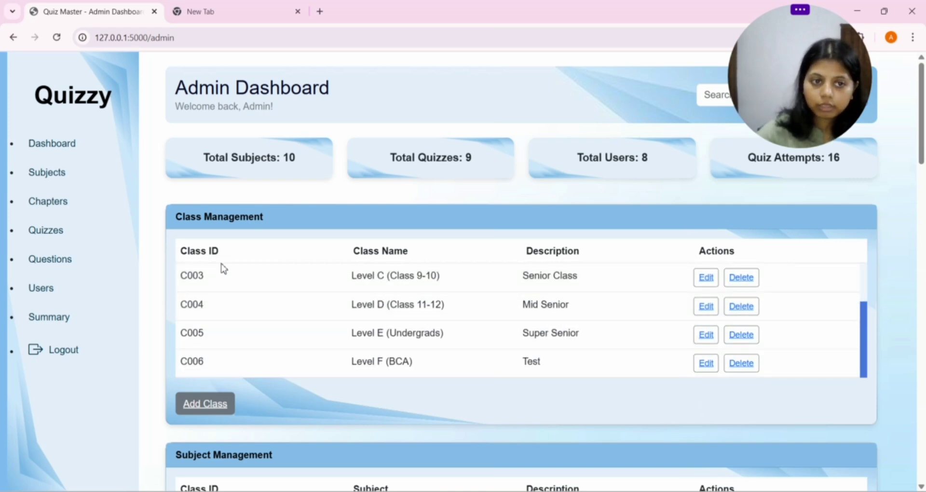
{"action": "scroll", "coordinate": [555, 290], "scroll_direction": "up", "scroll_amount": 2}
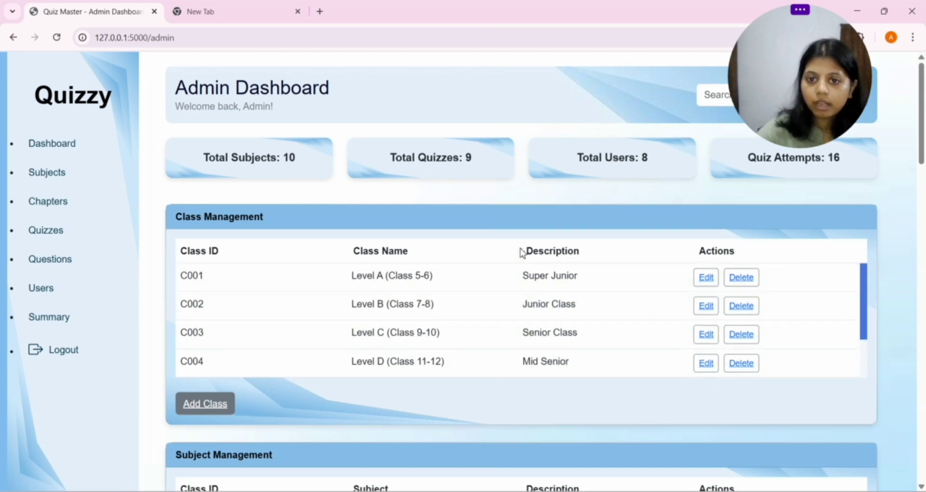
{"action": "scroll", "coordinate": [526, 256], "scroll_direction": "down", "scroll_amount": 1}
{"action": "scroll", "coordinate": [535, 285], "scroll_direction": "down", "scroll_amount": 2}
{"action": "scroll", "coordinate": [535, 284], "scroll_direction": "down", "scroll_amount": 1}
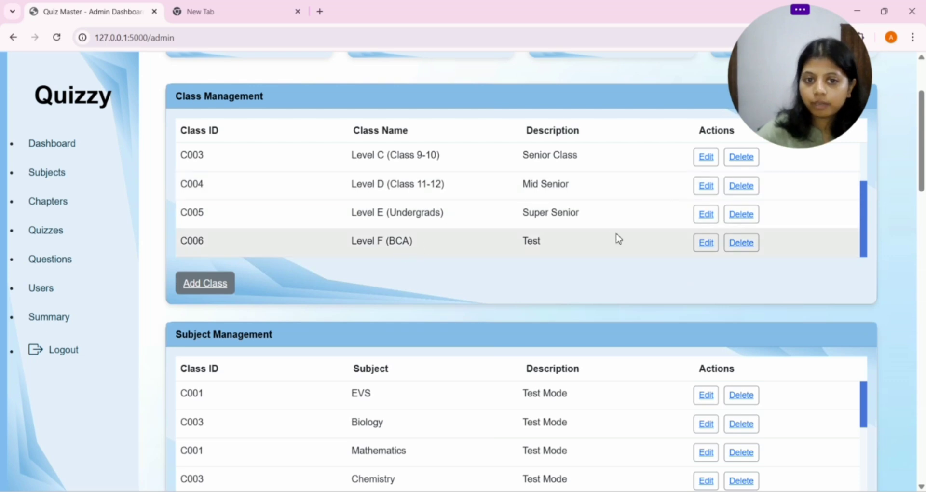
Step: Change class C006's description from 'Test' to 'College' and save the changes
{"action": "left_click", "coordinate": [704, 243]}
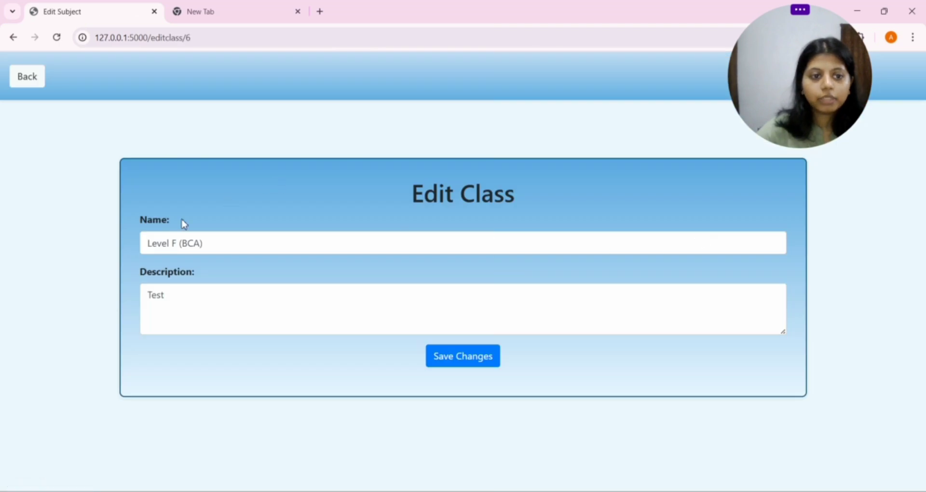
{"action": "left_click", "coordinate": [257, 308]}
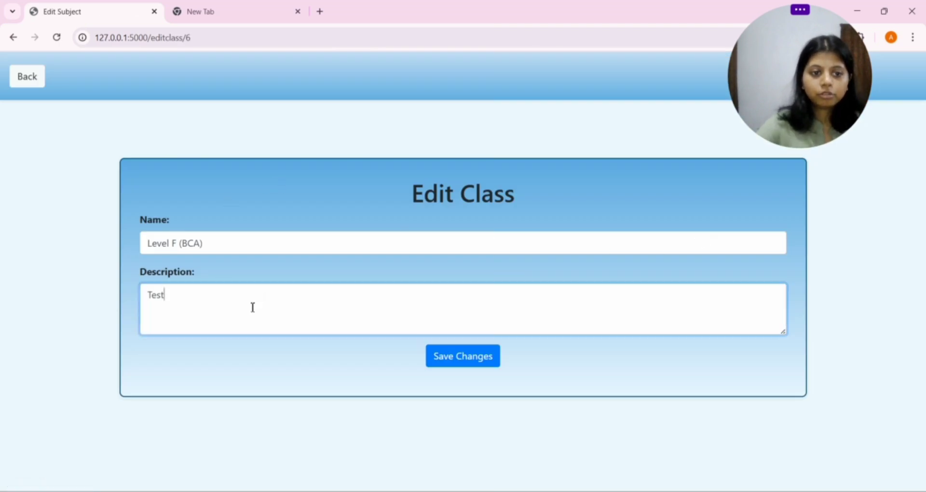
{"action": "key", "text": "BackSpace"}
{"action": "key", "text": "BackSpace"}
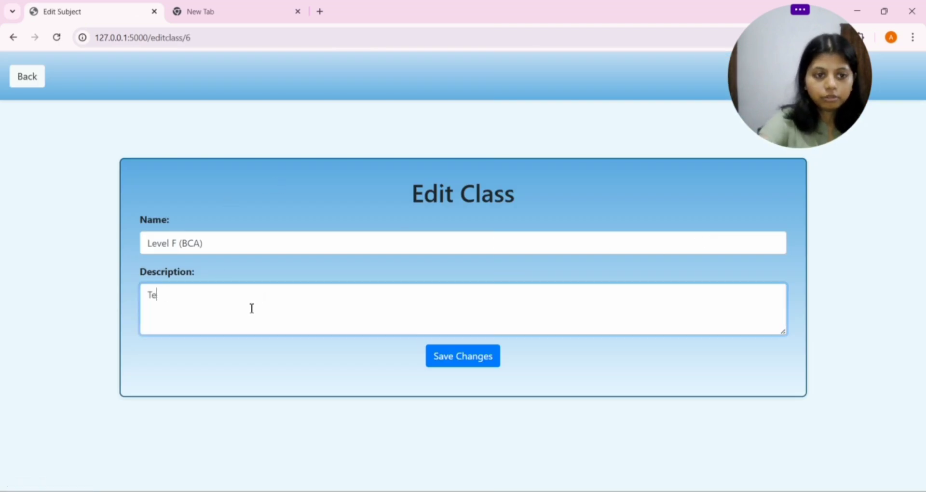
{"action": "key", "text": "Caps_Lock"}
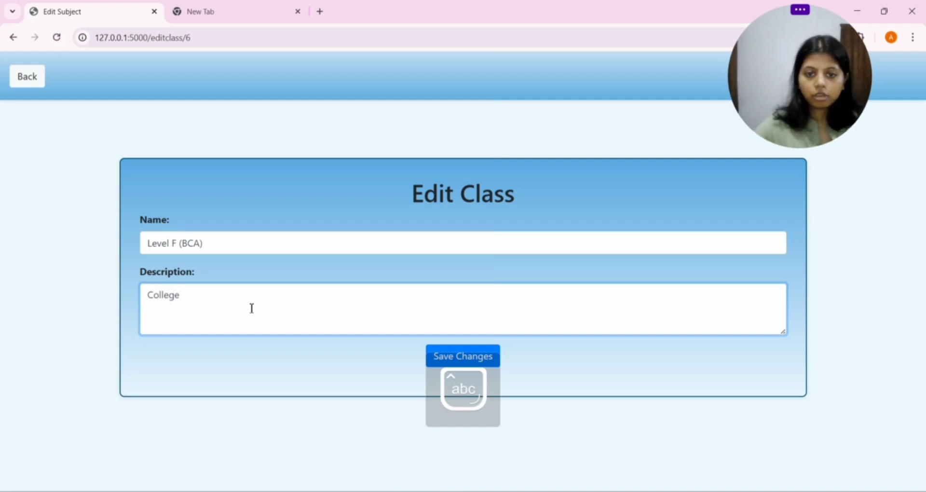
{"action": "left_click", "coordinate": [454, 346]}
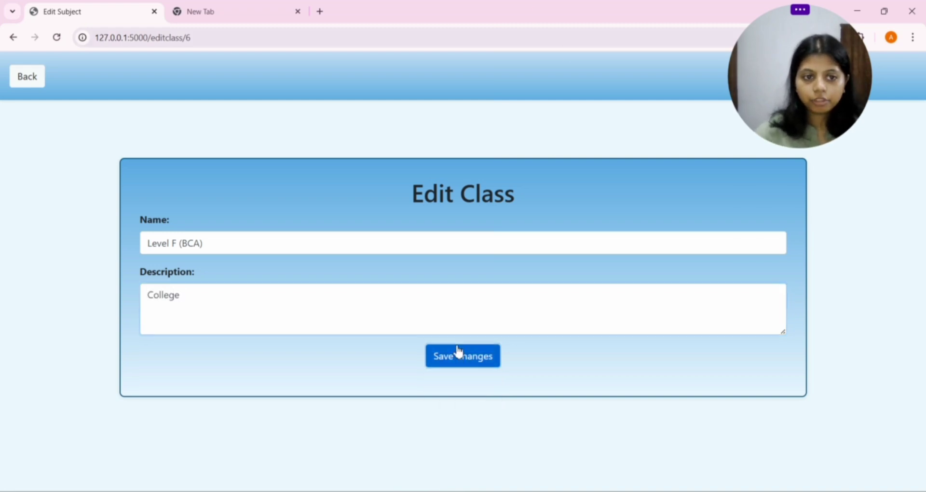
Step: Delete the Level F (BCA) class C006, then scroll down to Subject Management
{"action": "scroll", "coordinate": [816, 315], "scroll_direction": "down", "scroll_amount": 1}
{"action": "scroll", "coordinate": [816, 315], "scroll_direction": "down", "scroll_amount": 2}
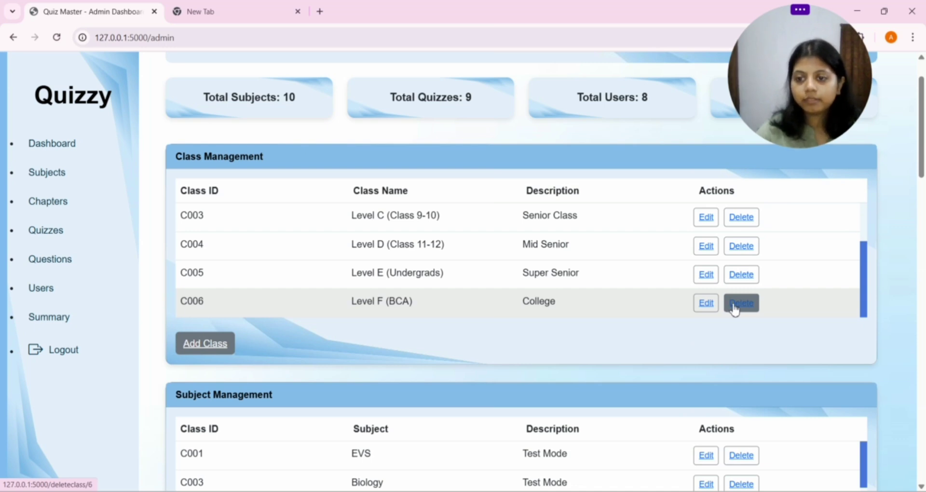
{"action": "left_click", "coordinate": [734, 303]}
{"action": "scroll", "coordinate": [499, 299], "scroll_direction": "down", "scroll_amount": 1}
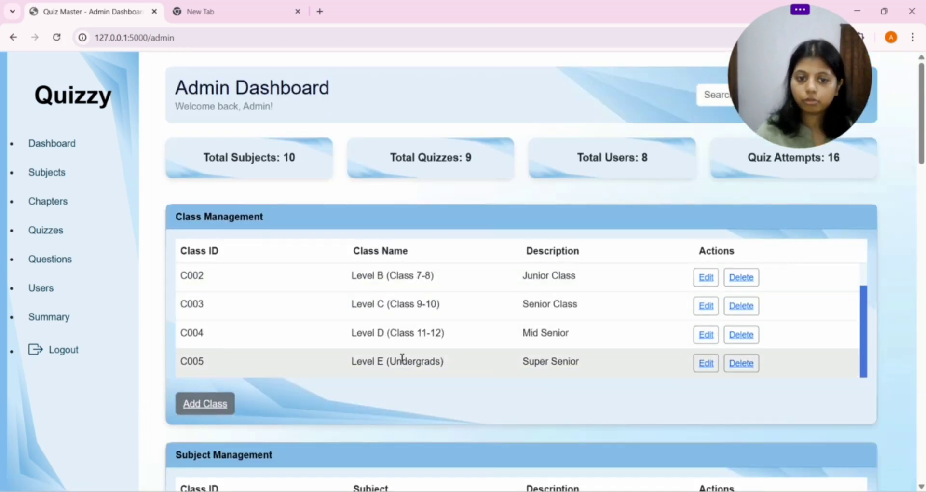
{"action": "scroll", "coordinate": [606, 357], "scroll_direction": "down", "scroll_amount": 2}
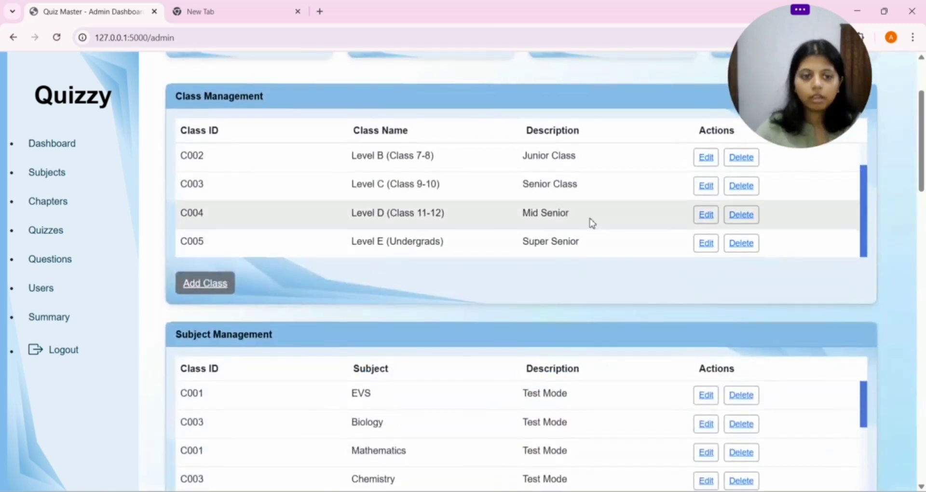
{"action": "scroll", "coordinate": [588, 275], "scroll_direction": "down", "scroll_amount": 1}
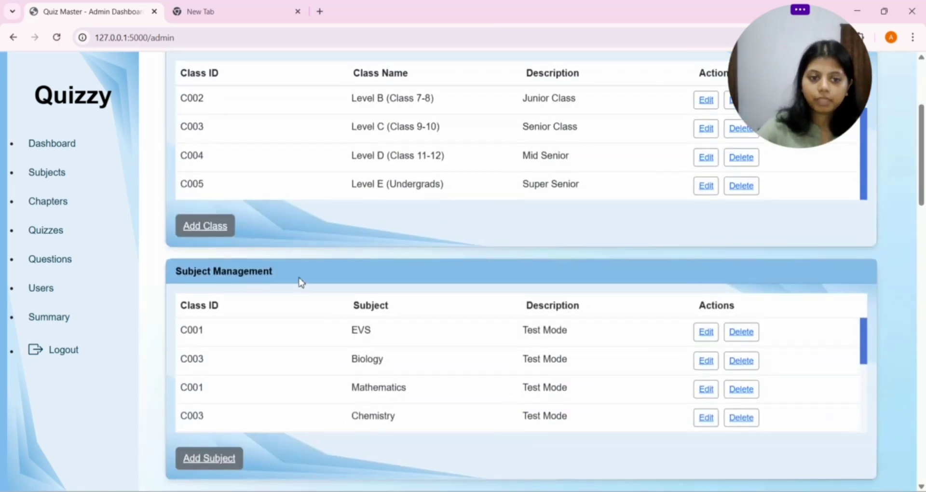
{"action": "scroll", "coordinate": [344, 297], "scroll_direction": "down", "scroll_amount": 2}
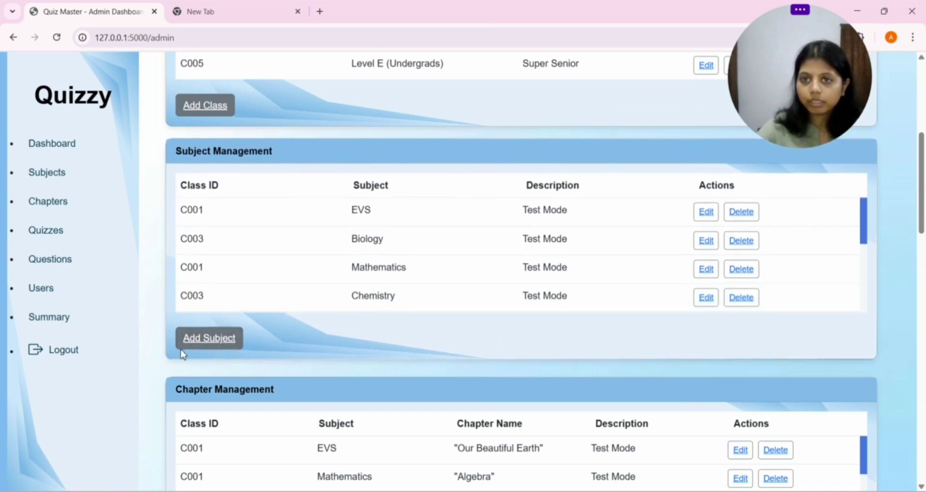
{"action": "left_click", "coordinate": [203, 341]}
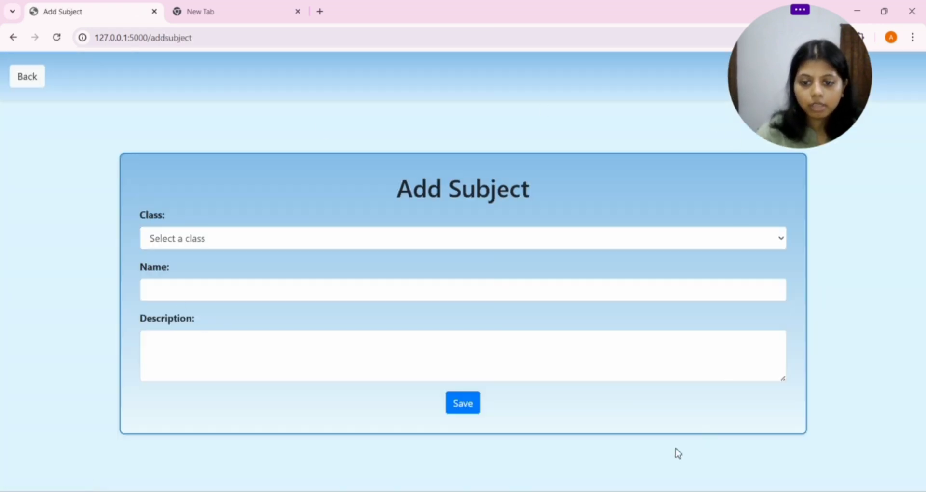
{"action": "left_click", "coordinate": [207, 240]}
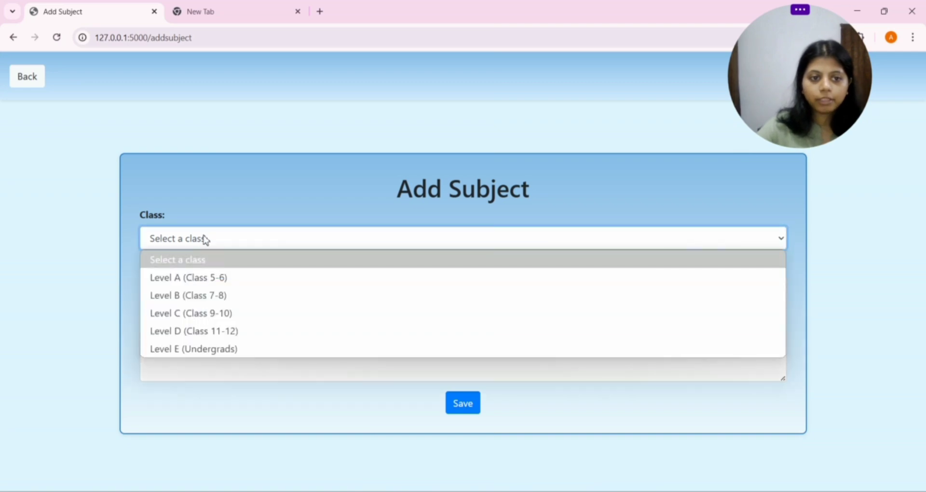
{"action": "left_click", "coordinate": [20, 288]}
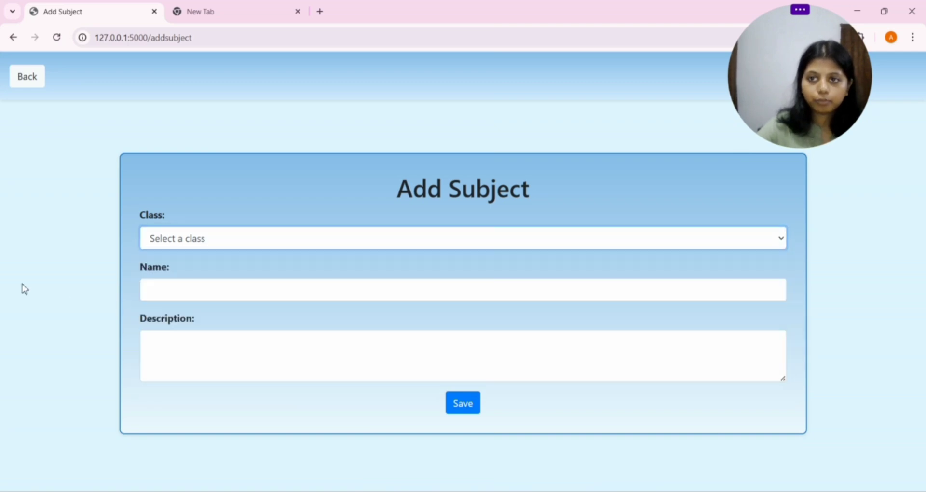
{"action": "left_click", "coordinate": [218, 296]}
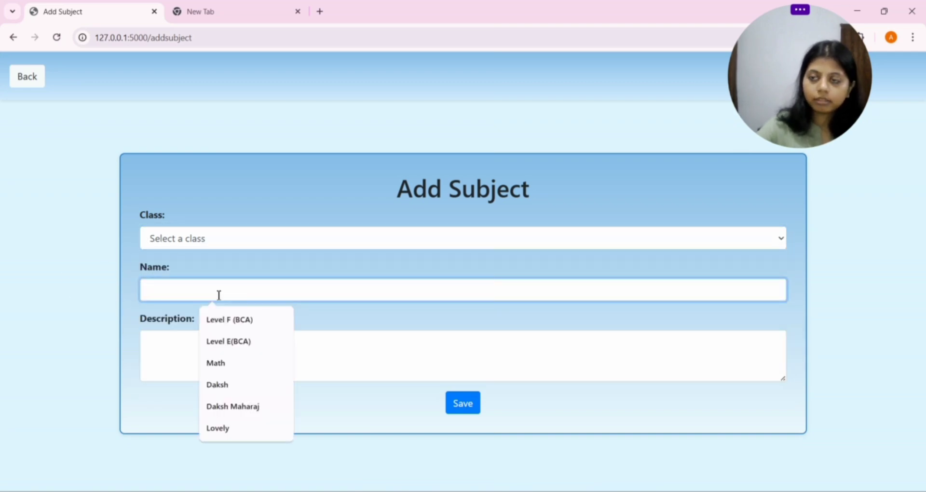
{"action": "left_click", "coordinate": [82, 312]}
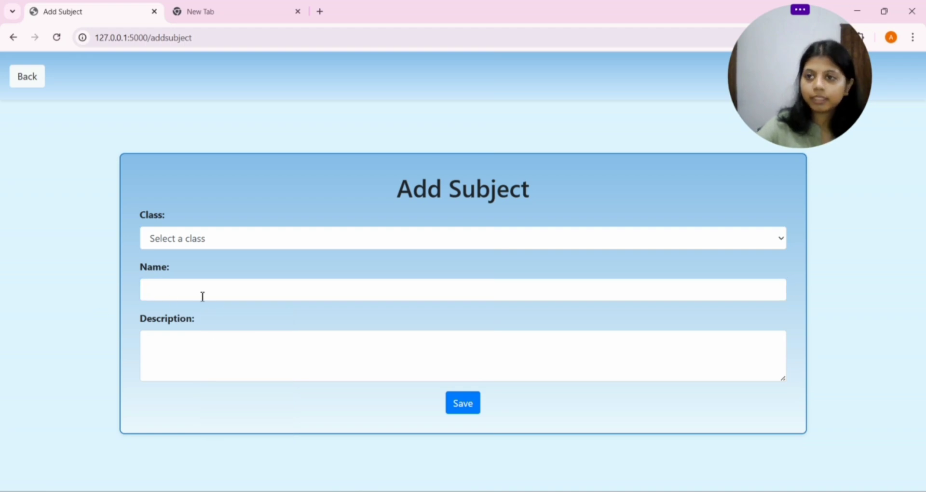
{"action": "left_click", "coordinate": [239, 344]}
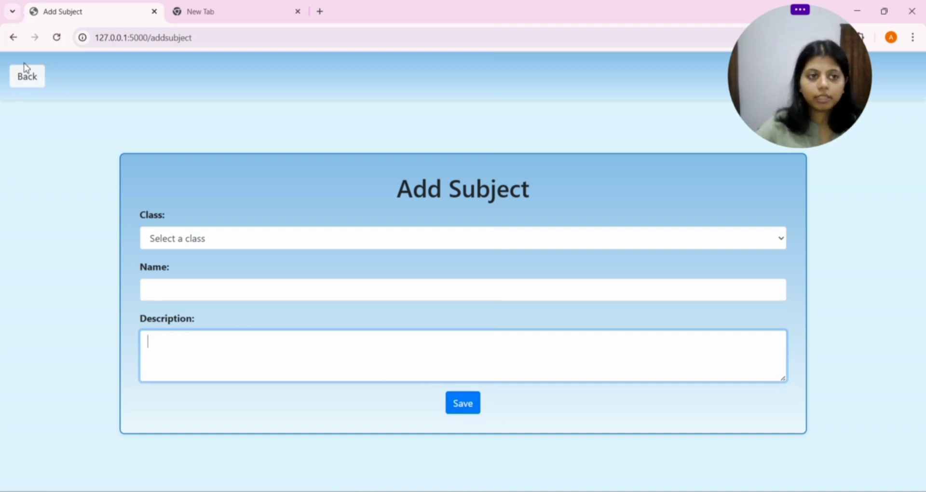
{"action": "left_click", "coordinate": [29, 86]}
Step: Edit the English subject and assign it to Level A (Class 5-6)
{"action": "scroll", "coordinate": [604, 357], "scroll_direction": "down", "scroll_amount": 6}
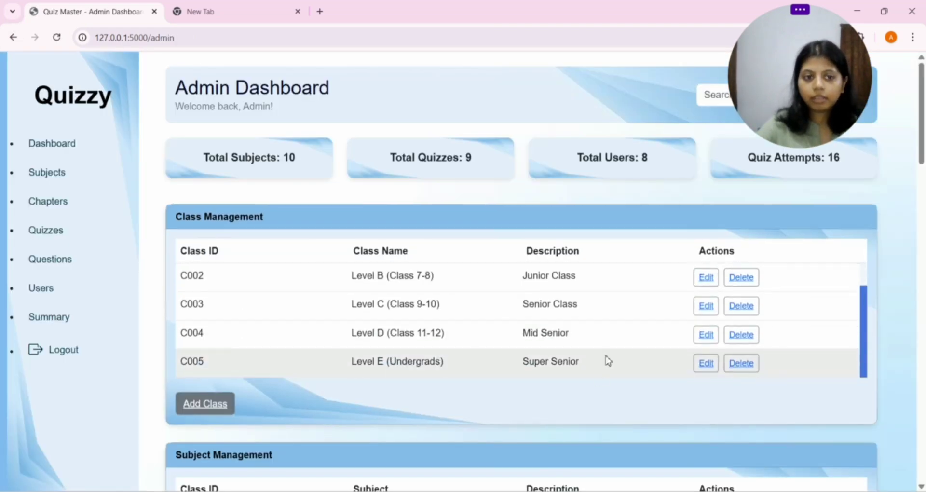
{"action": "scroll", "coordinate": [587, 402], "scroll_direction": "down", "scroll_amount": 5}
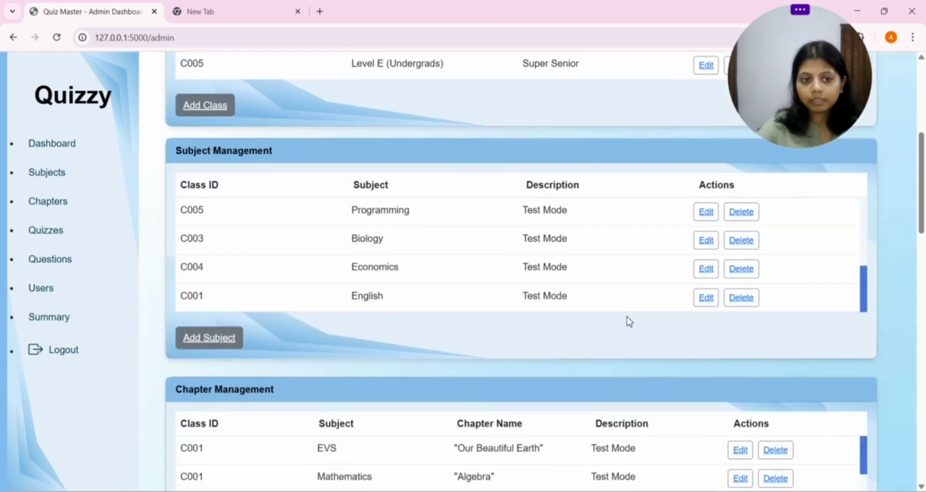
{"action": "left_click", "coordinate": [706, 297]}
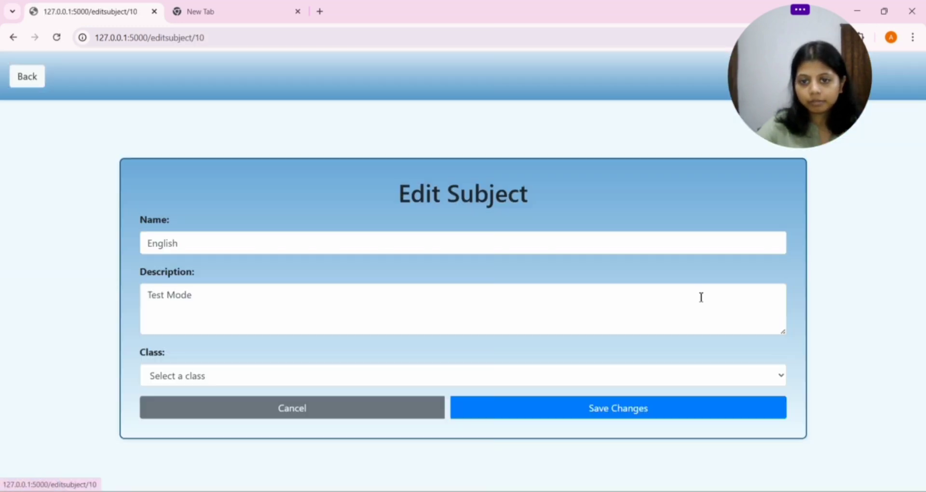
{"action": "left_click", "coordinate": [206, 381]}
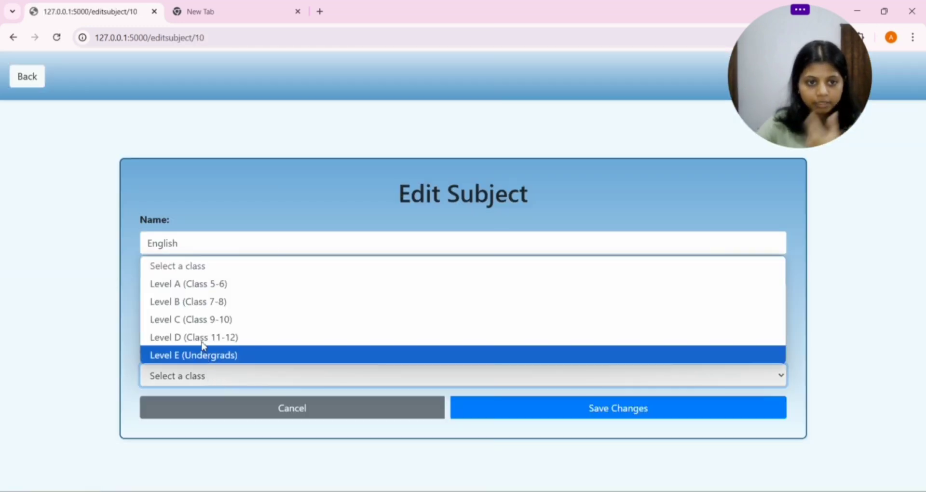
{"action": "left_click", "coordinate": [203, 284]}
{"action": "left_click", "coordinate": [197, 243]}
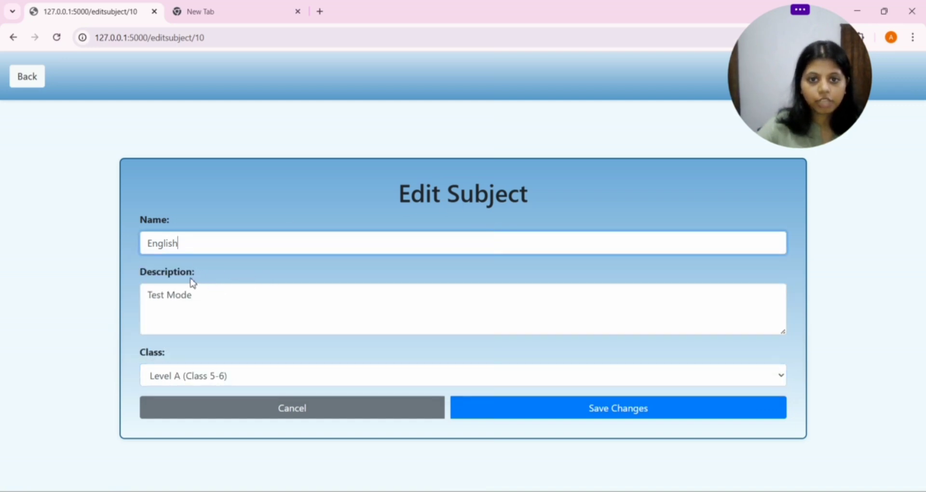
{"action": "left_click", "coordinate": [163, 312]}
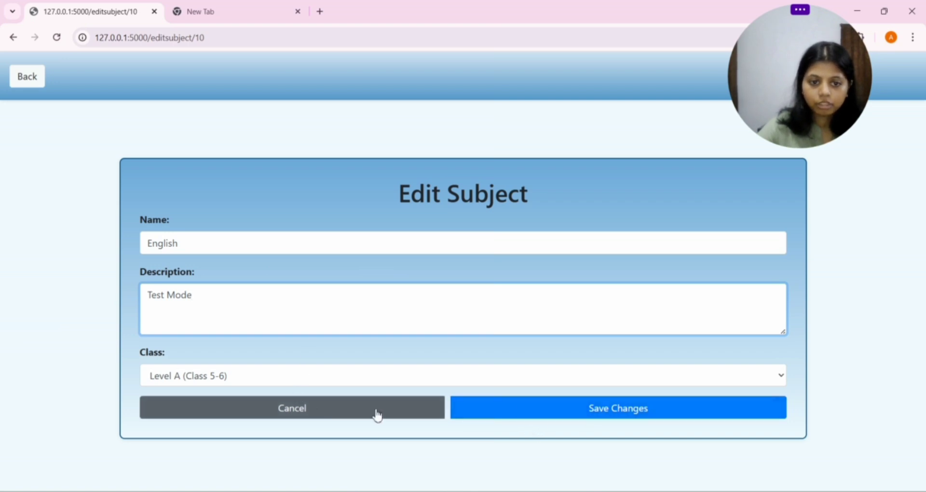
Step: Save the English subject and scroll down to the Chapter Management table
{"action": "left_click", "coordinate": [553, 408]}
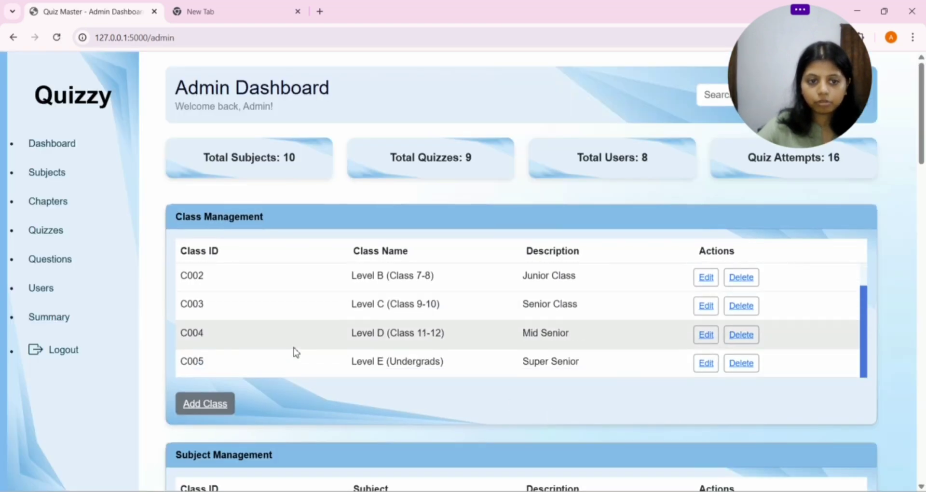
{"action": "scroll", "coordinate": [399, 382], "scroll_direction": "down", "scroll_amount": 4}
{"action": "scroll", "coordinate": [404, 384], "scroll_direction": "down", "scroll_amount": 2}
{"action": "scroll", "coordinate": [233, 368], "scroll_direction": "down", "scroll_amount": 3}
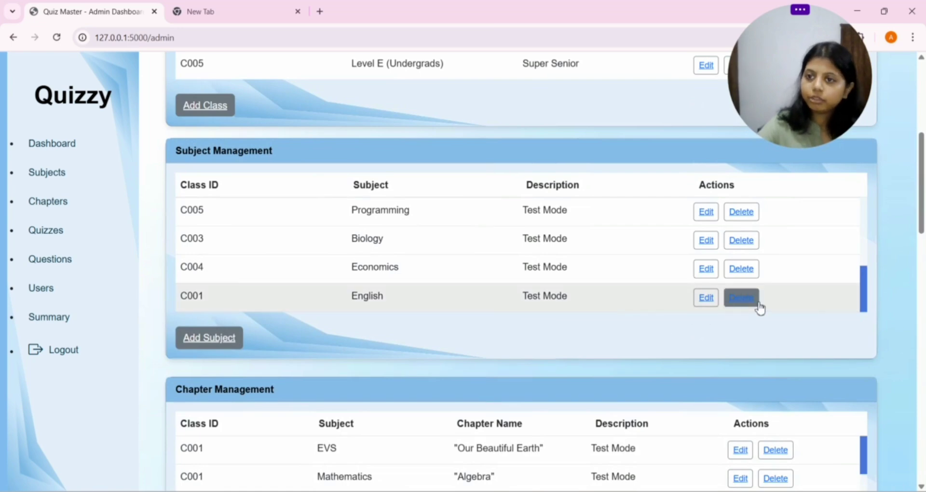
{"action": "scroll", "coordinate": [490, 320], "scroll_direction": "down", "scroll_amount": 2}
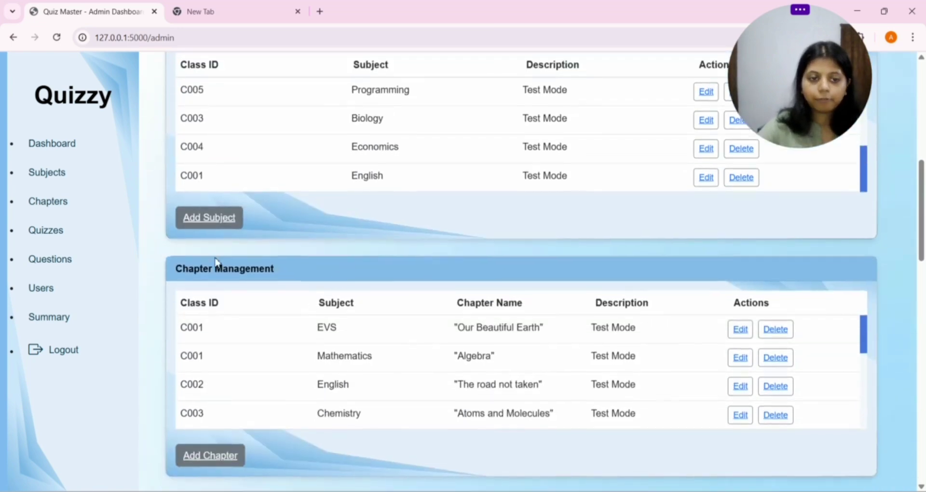
{"action": "scroll", "coordinate": [202, 261], "scroll_direction": "down", "scroll_amount": 1}
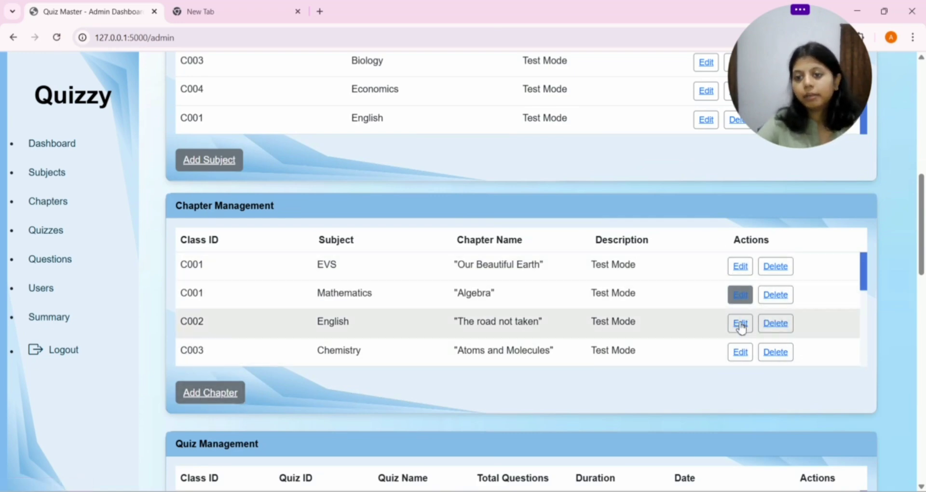
{"action": "left_click", "coordinate": [223, 395]}
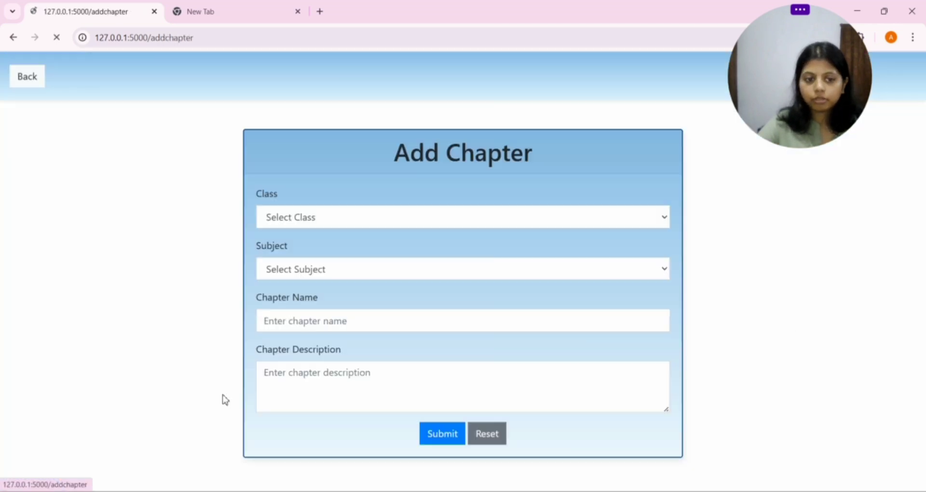
{"action": "left_click", "coordinate": [331, 220]}
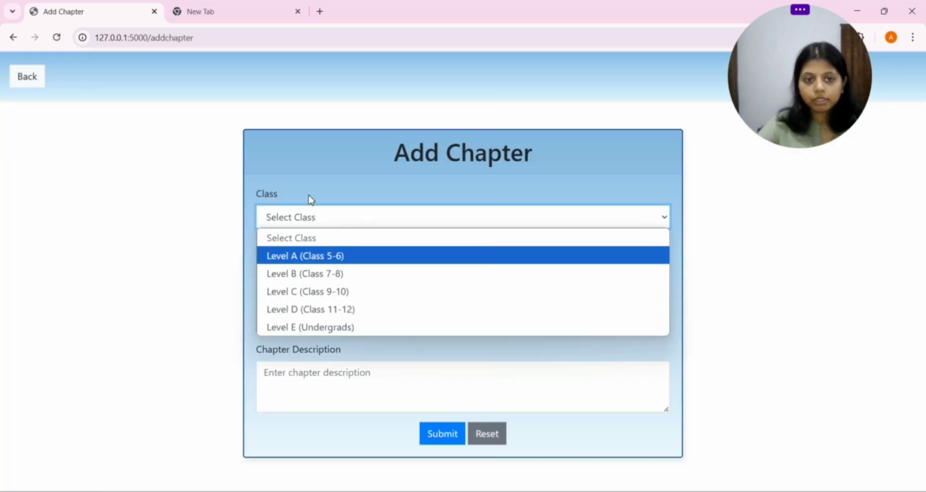
{"action": "left_click", "coordinate": [791, 274]}
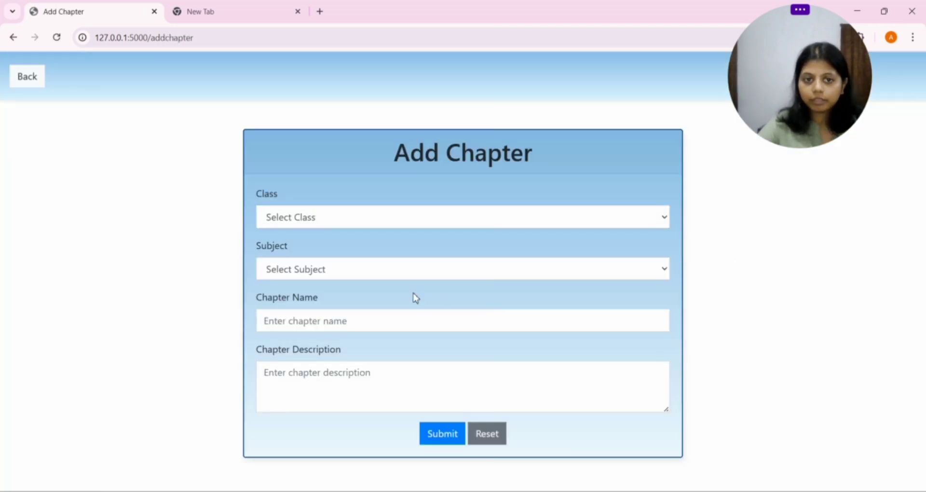
{"action": "left_click", "coordinate": [370, 222]}
{"action": "left_click", "coordinate": [665, 363]}
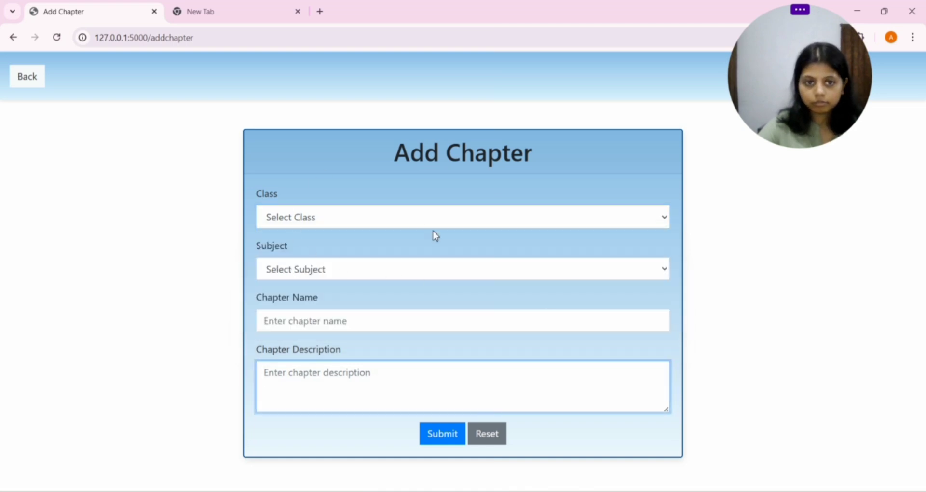
{"action": "left_click", "coordinate": [390, 279]}
{"action": "left_click", "coordinate": [390, 278]}
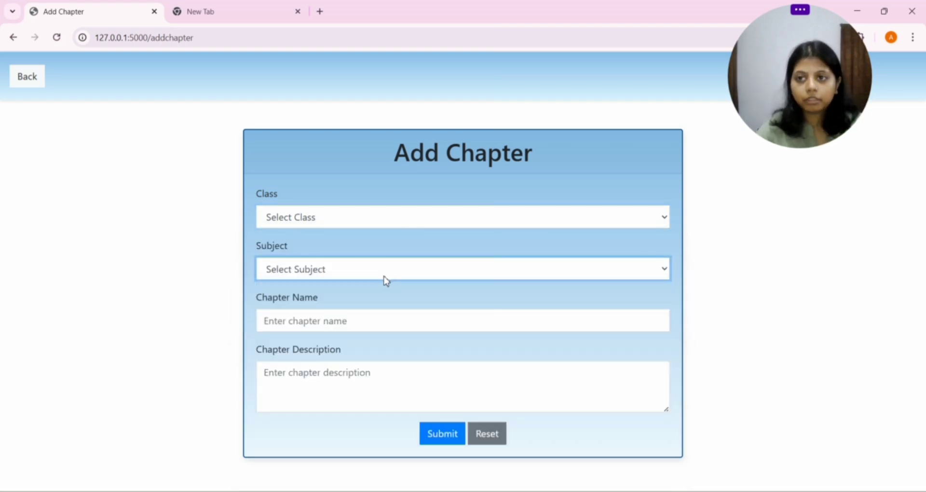
{"action": "left_click", "coordinate": [368, 320]}
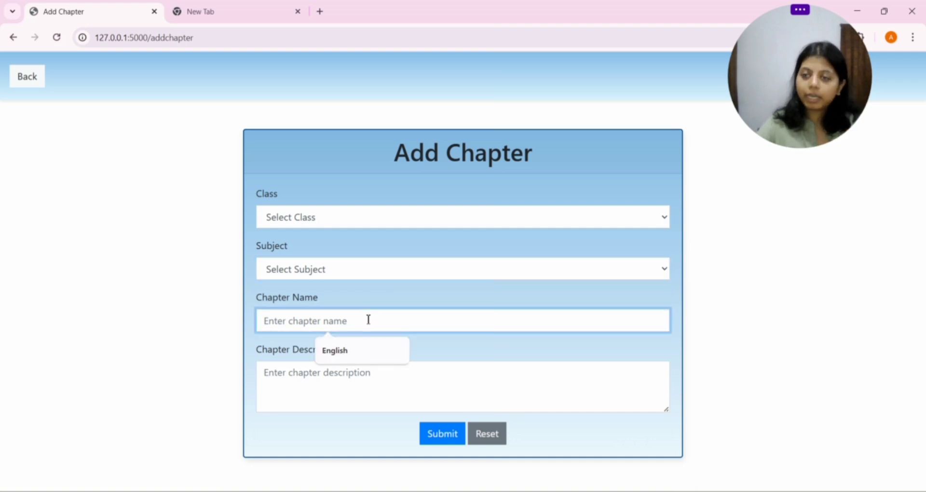
{"action": "left_click", "coordinate": [416, 385]}
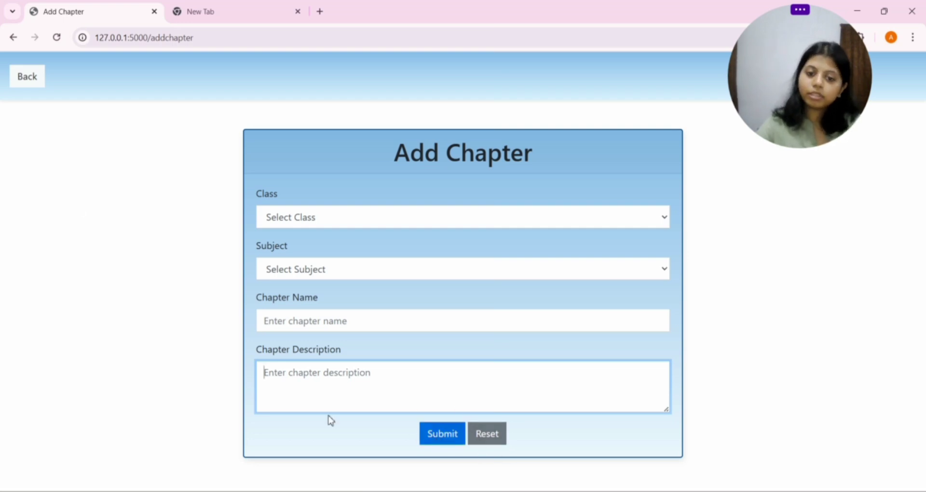
{"action": "left_click", "coordinate": [18, 82]}
Step: Scroll to Chapter Management and edit the Chemistry chapter 'Atoms and Molecules'
{"action": "scroll", "coordinate": [454, 308], "scroll_direction": "down", "scroll_amount": 1}
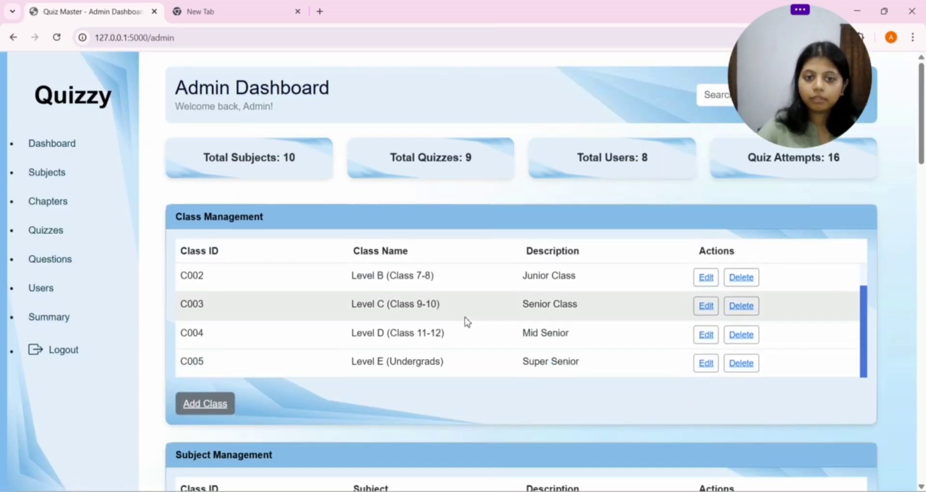
{"action": "scroll", "coordinate": [467, 322], "scroll_direction": "down", "scroll_amount": 10}
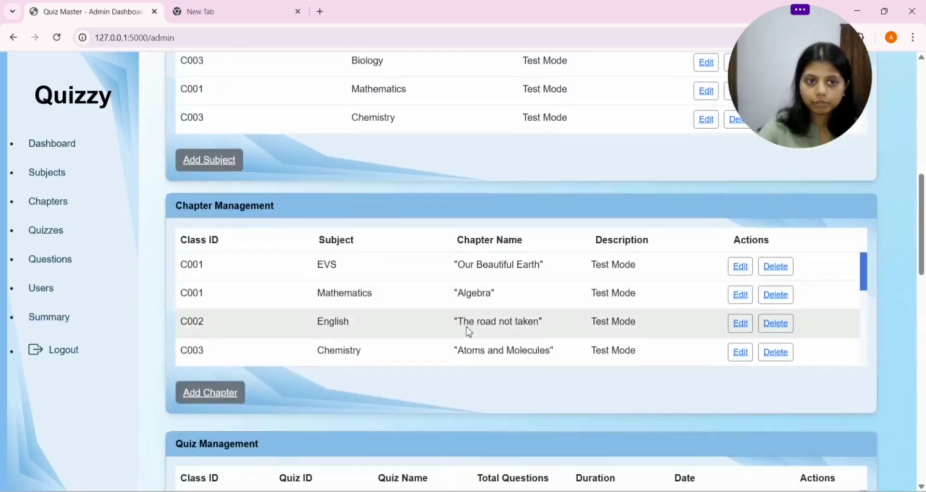
{"action": "left_click", "coordinate": [740, 362]}
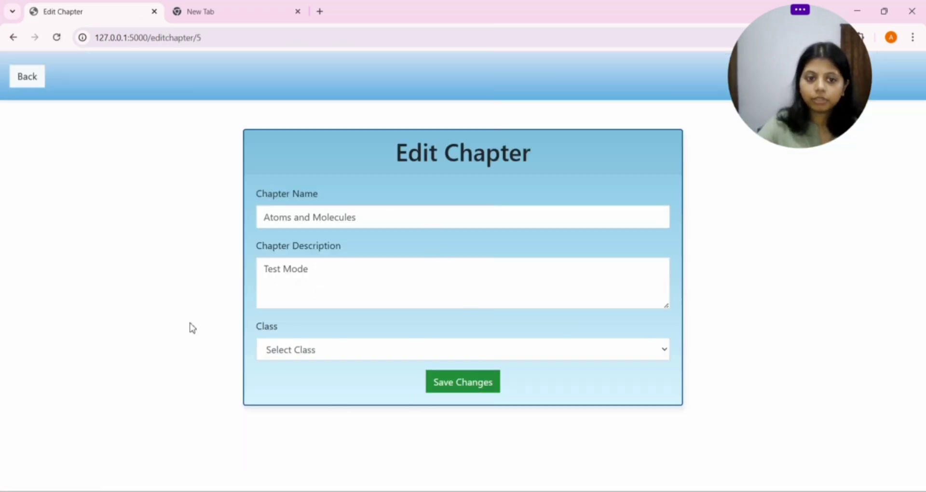
Step: Discard the chapter edit and scroll down to the Quiz Management table listing Q001–Q004
{"action": "left_click", "coordinate": [41, 83]}
{"action": "scroll", "coordinate": [705, 366], "scroll_direction": "down", "scroll_amount": 1}
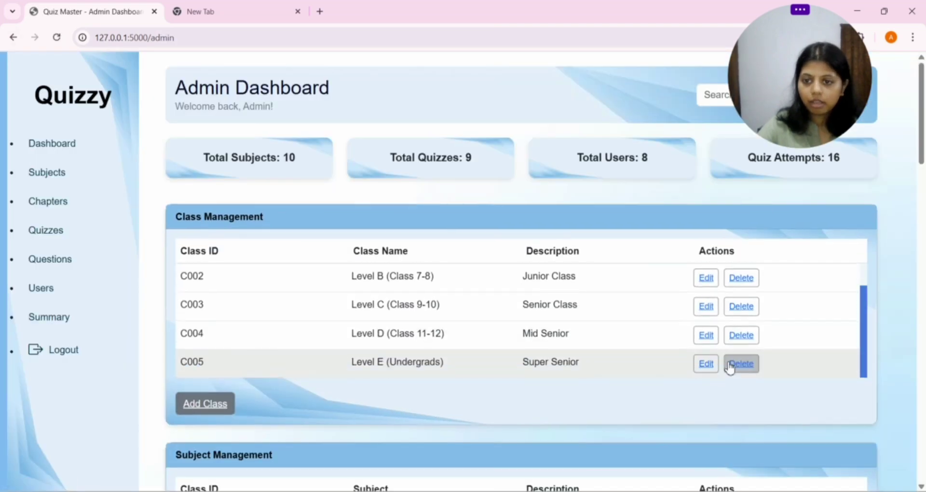
{"action": "scroll", "coordinate": [434, 369], "scroll_direction": "down", "scroll_amount": 2}
{"action": "scroll", "coordinate": [413, 366], "scroll_direction": "down", "scroll_amount": 10}
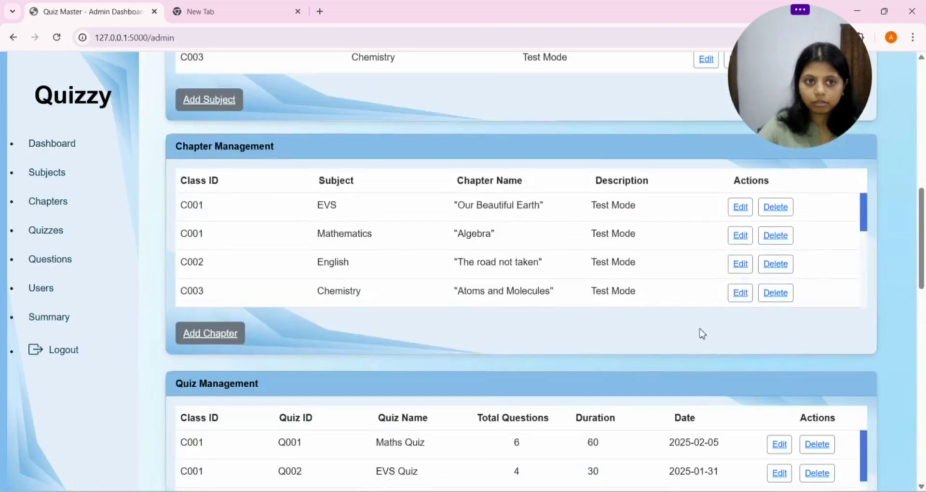
{"action": "scroll", "coordinate": [491, 282], "scroll_direction": "down", "scroll_amount": 2}
{"action": "scroll", "coordinate": [491, 282], "scroll_direction": "down", "scroll_amount": 4}
{"action": "scroll", "coordinate": [375, 326], "scroll_direction": "down", "scroll_amount": 3}
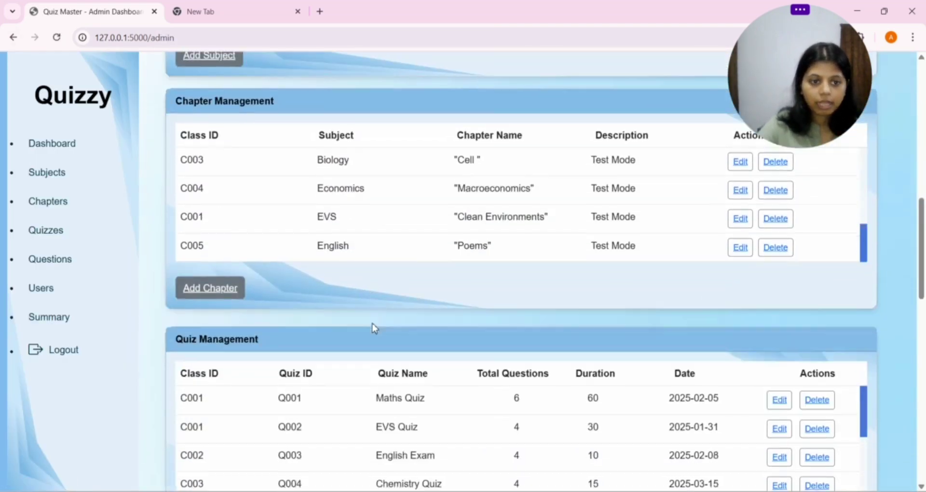
{"action": "scroll", "coordinate": [242, 223], "scroll_direction": "up", "scroll_amount": 4}
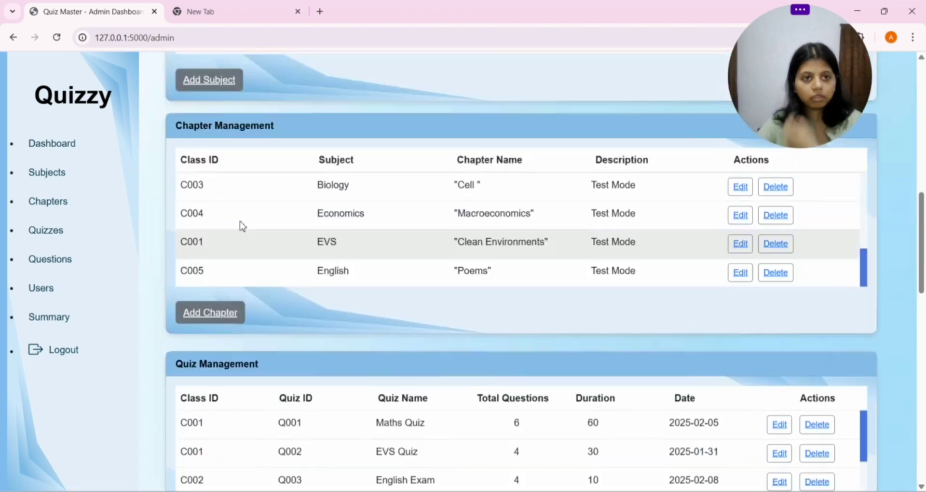
{"action": "scroll", "coordinate": [251, 292], "scroll_direction": "down", "scroll_amount": 4}
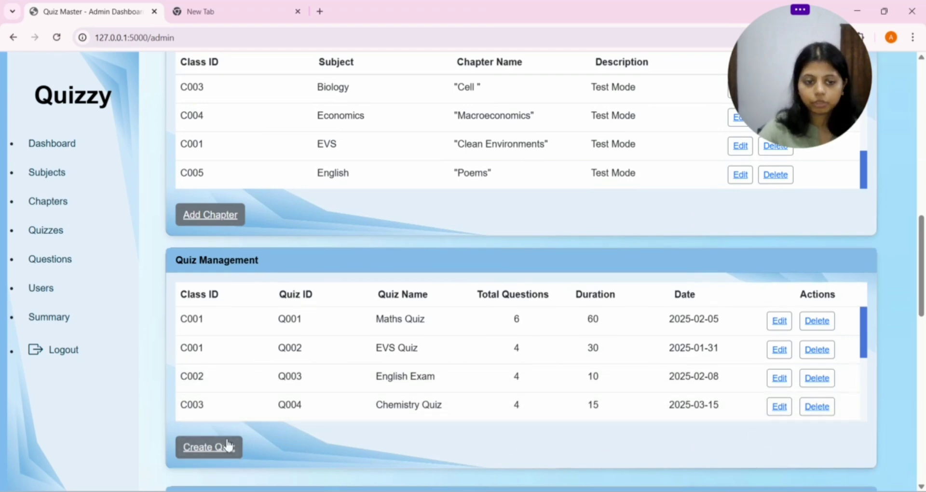
Step: Start a new quiz and look over the empty Add New Quiz form fields
{"action": "left_click", "coordinate": [228, 446]}
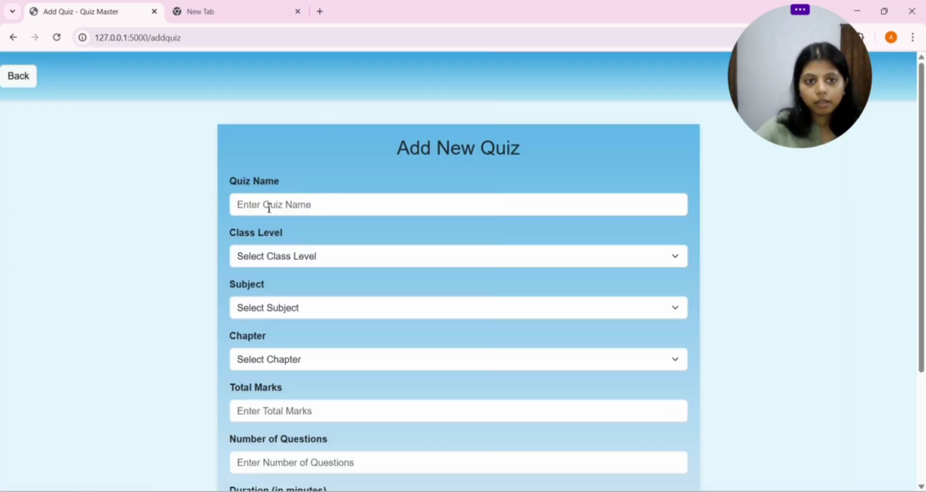
{"action": "scroll", "coordinate": [252, 192], "scroll_direction": "down", "scroll_amount": 1}
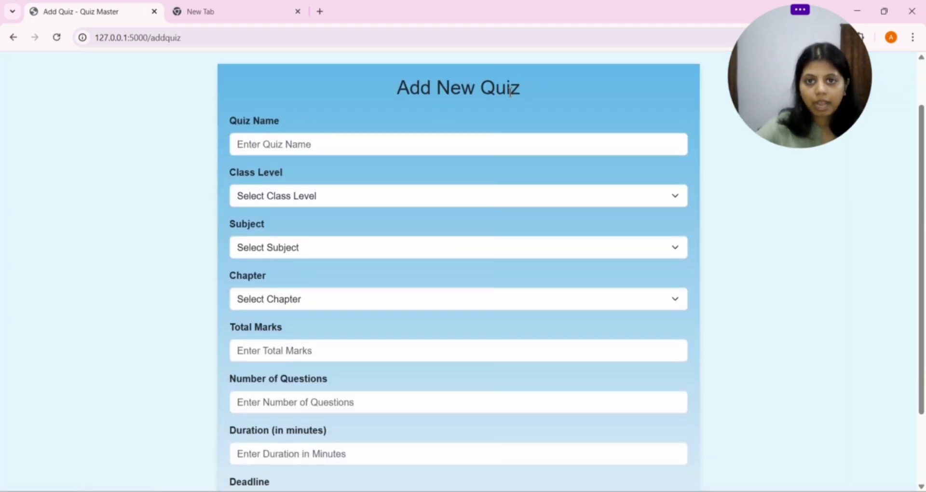
{"action": "left_click_drag", "start_coordinate": [229, 120], "coordinate": [289, 122]}
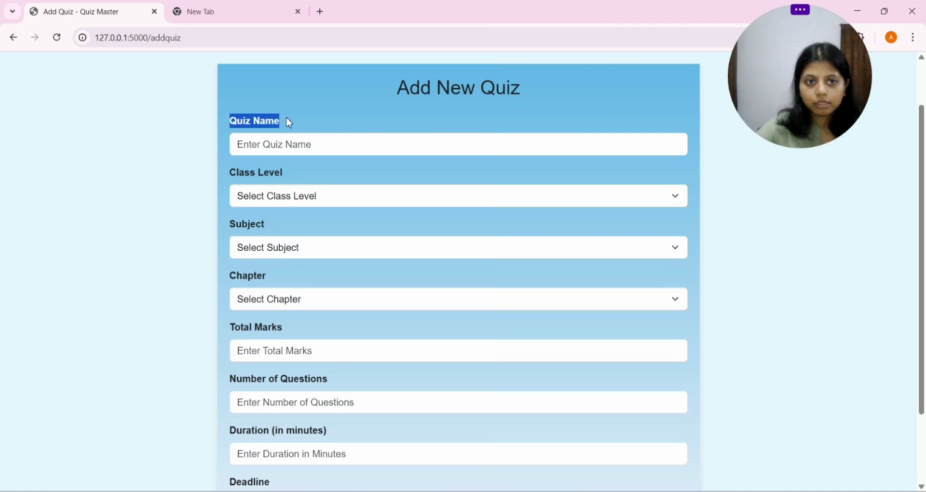
{"action": "left_click", "coordinate": [333, 128]}
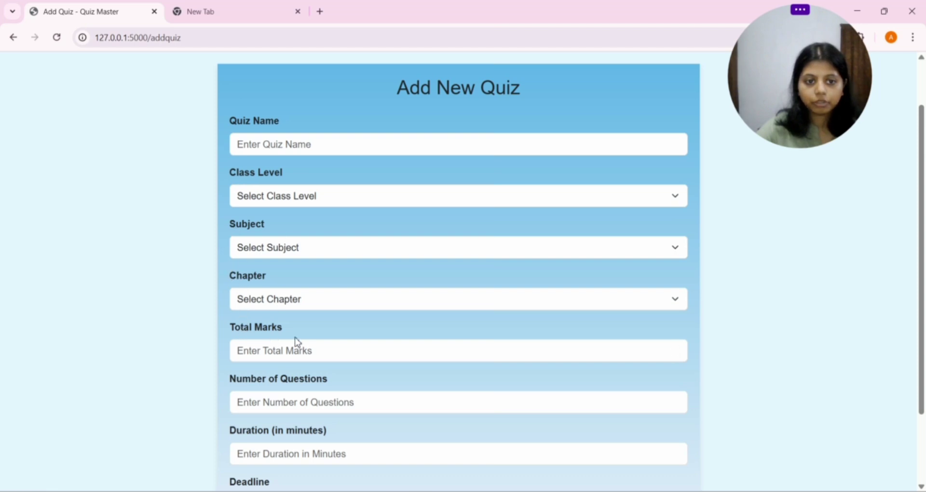
{"action": "scroll", "coordinate": [295, 343], "scroll_direction": "down", "scroll_amount": 1}
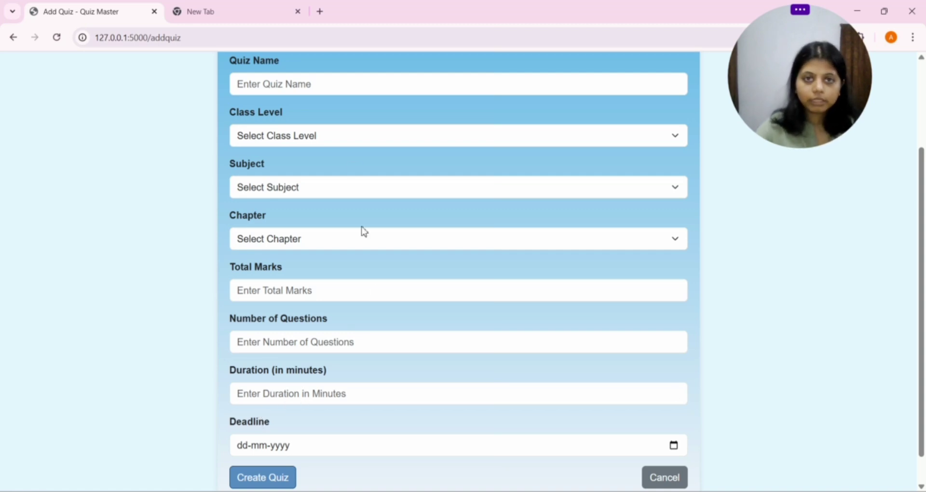
{"action": "scroll", "coordinate": [121, 280], "scroll_direction": "up", "scroll_amount": 2}
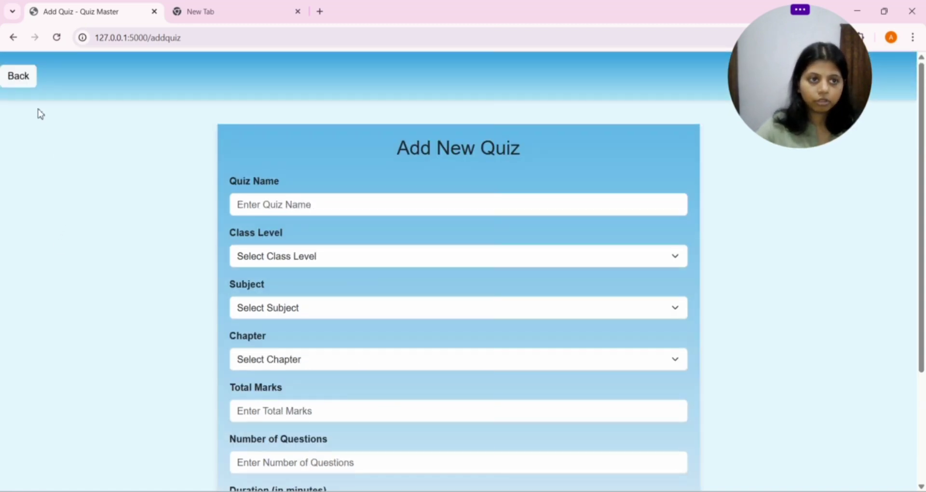
{"action": "left_click", "coordinate": [7, 78]}
{"action": "scroll", "coordinate": [466, 348], "scroll_direction": "down", "scroll_amount": 1}
{"action": "scroll", "coordinate": [491, 384], "scroll_direction": "down", "scroll_amount": 8}
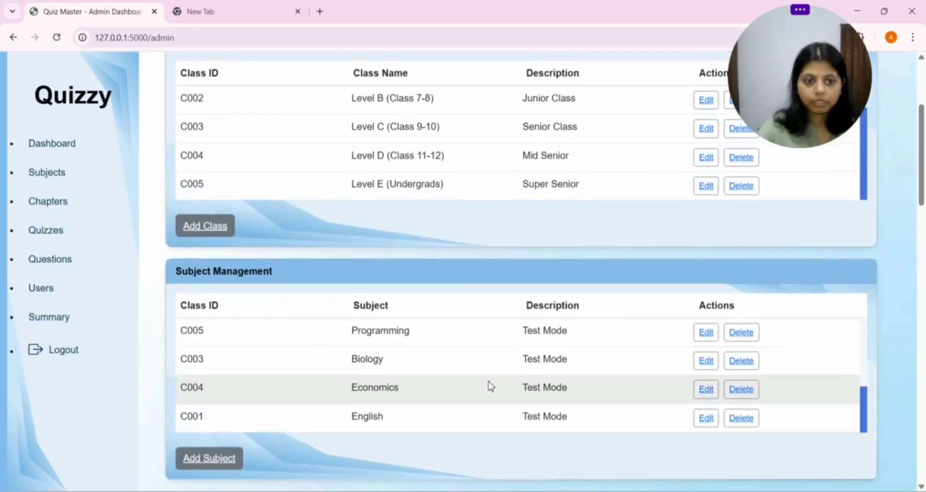
{"action": "scroll", "coordinate": [490, 394], "scroll_direction": "down", "scroll_amount": 10}
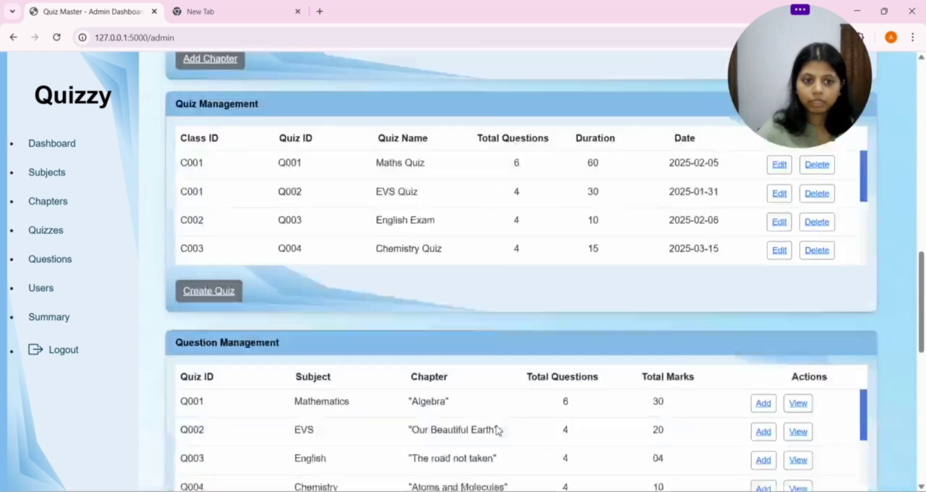
{"action": "scroll", "coordinate": [500, 427], "scroll_direction": "down", "scroll_amount": 2}
{"action": "scroll", "coordinate": [492, 396], "scroll_direction": "down", "scroll_amount": 3}
{"action": "scroll", "coordinate": [459, 259], "scroll_direction": "down", "scroll_amount": 3}
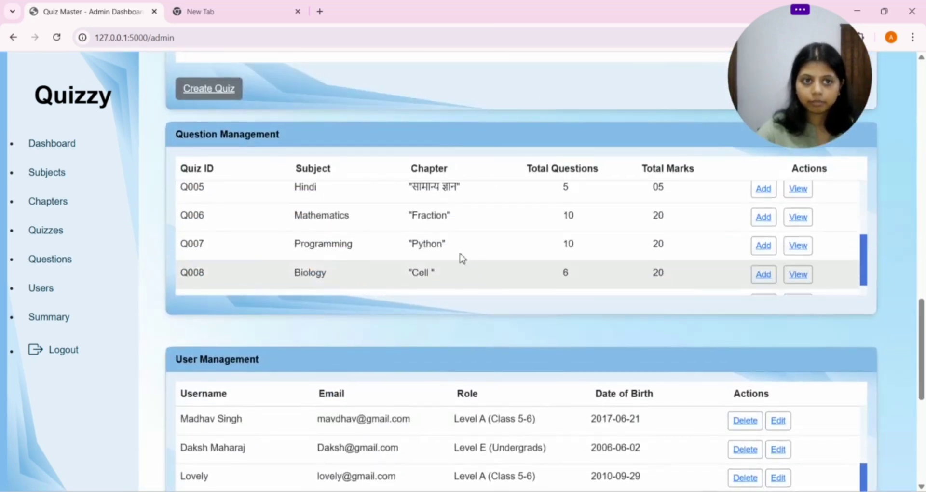
{"action": "scroll", "coordinate": [458, 207], "scroll_direction": "up", "scroll_amount": 3}
{"action": "scroll", "coordinate": [456, 141], "scroll_direction": "up", "scroll_amount": 5}
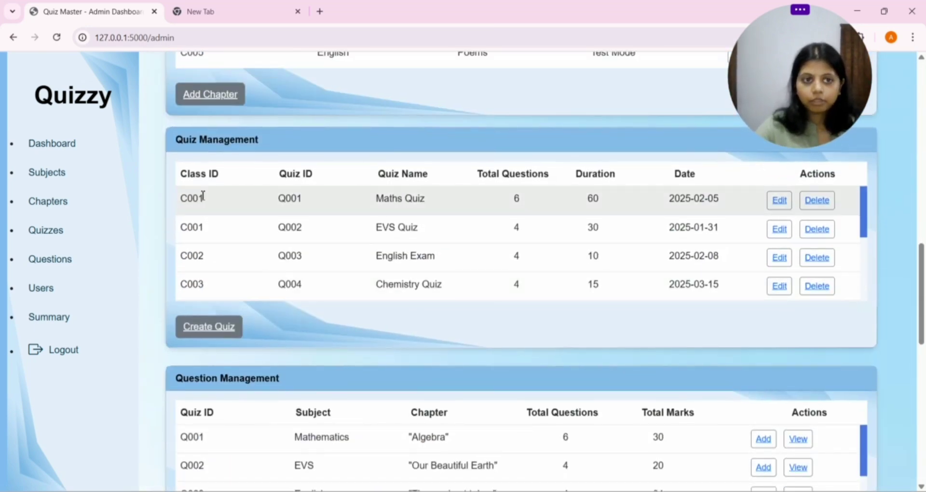
{"action": "scroll", "coordinate": [239, 367], "scroll_direction": "down", "scroll_amount": 2}
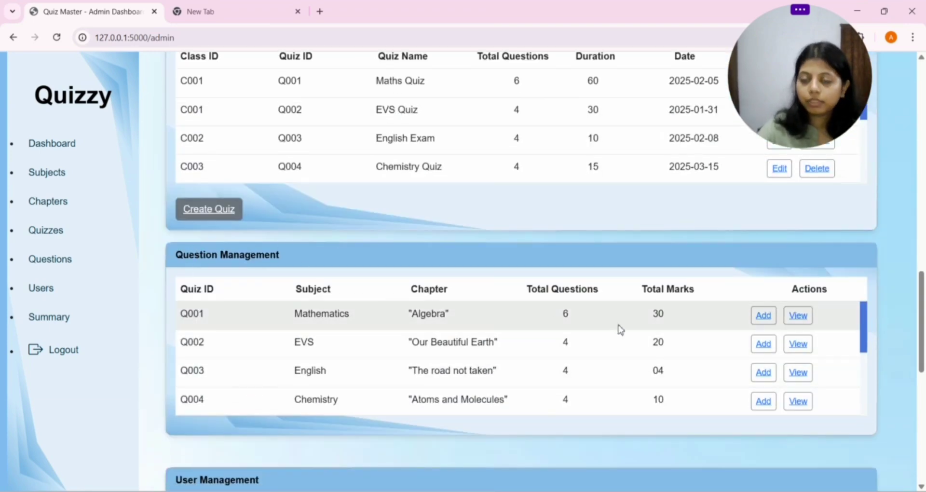
{"action": "left_click", "coordinate": [765, 401]}
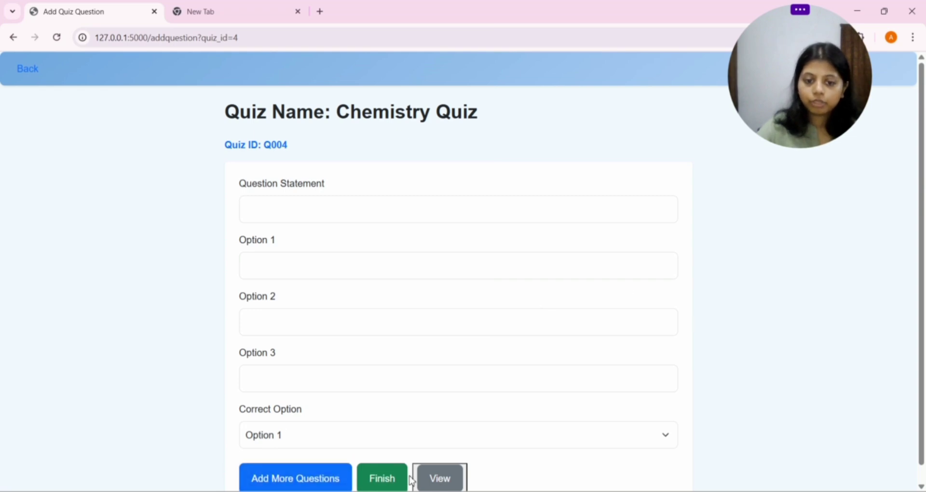
{"action": "left_click", "coordinate": [459, 484]}
{"action": "scroll", "coordinate": [482, 302], "scroll_direction": "down", "scroll_amount": 10}
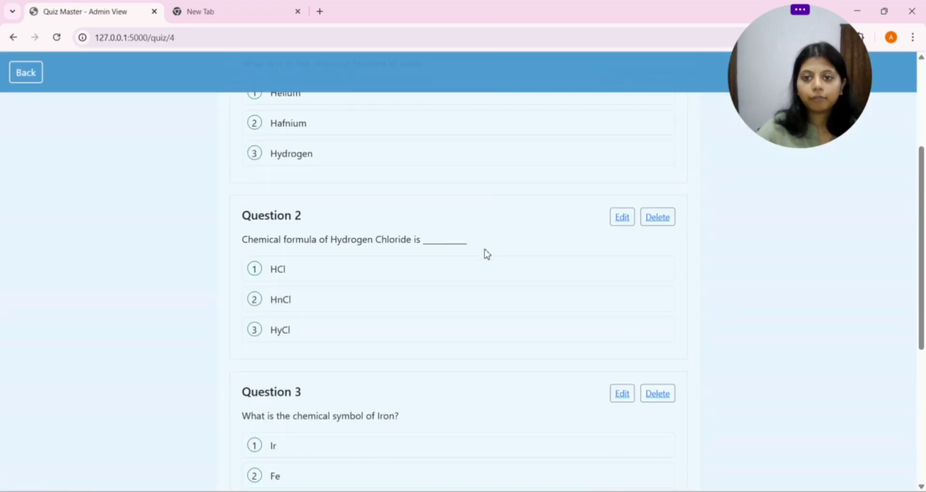
{"action": "scroll", "coordinate": [472, 328], "scroll_direction": "up", "scroll_amount": 10}
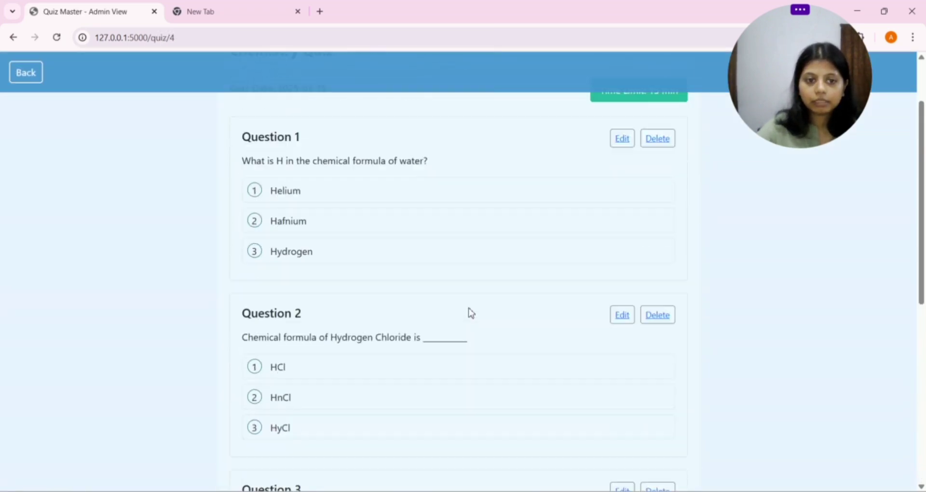
{"action": "scroll", "coordinate": [528, 261], "scroll_direction": "down", "scroll_amount": 5}
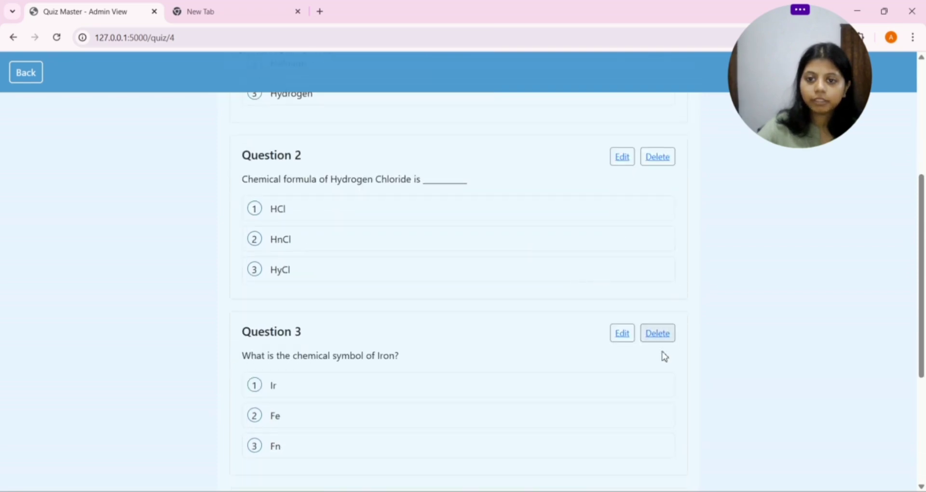
{"action": "left_click", "coordinate": [39, 77]}
{"action": "scroll", "coordinate": [213, 203], "scroll_direction": "down", "scroll_amount": 1}
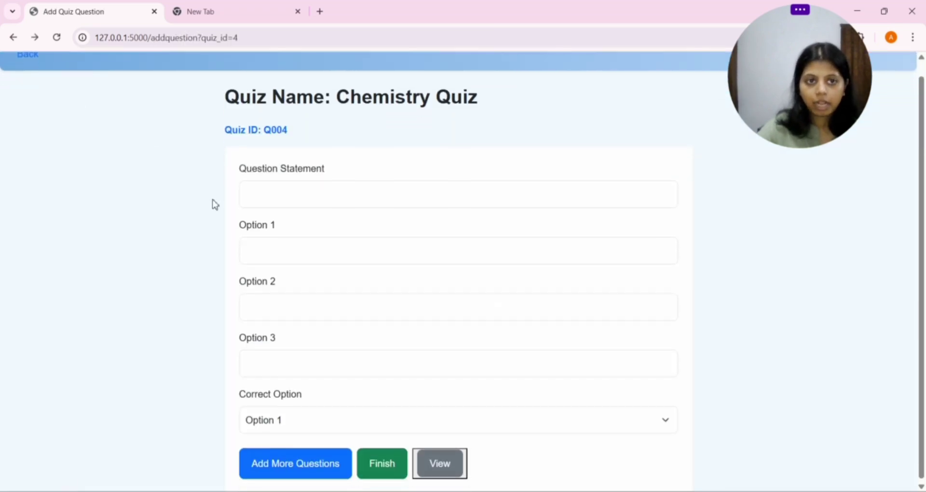
{"action": "scroll", "coordinate": [62, 85], "scroll_direction": "up", "scroll_amount": 1}
{"action": "left_click", "coordinate": [29, 70]}
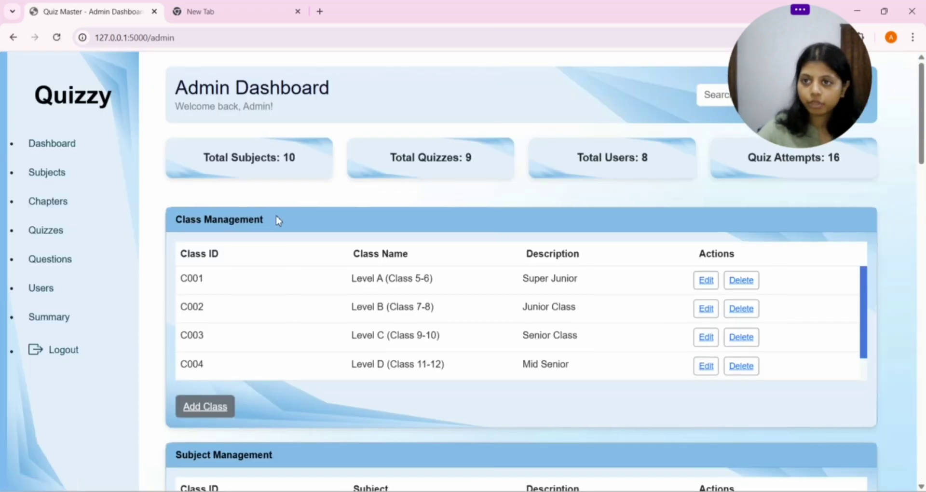
{"action": "scroll", "coordinate": [299, 242], "scroll_direction": "down", "scroll_amount": 6}
{"action": "scroll", "coordinate": [328, 271], "scroll_direction": "down", "scroll_amount": 18}
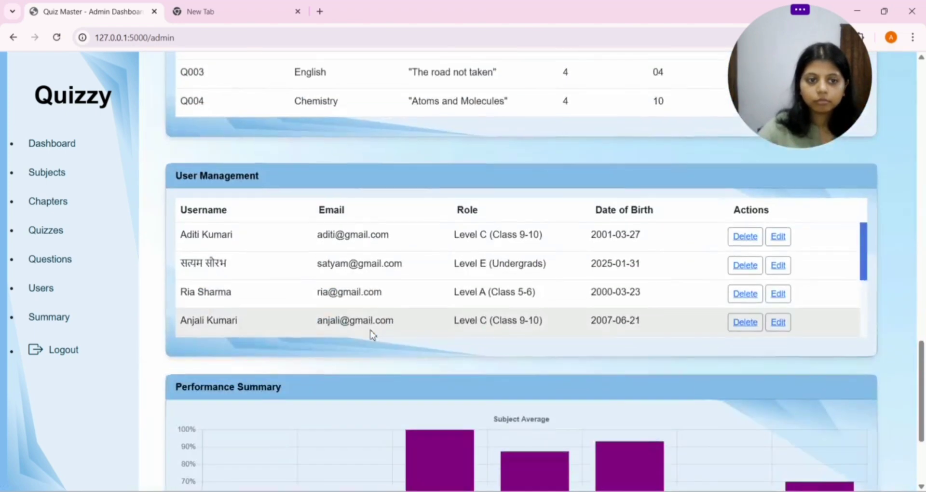
{"action": "scroll", "coordinate": [337, 279], "scroll_direction": "up", "scroll_amount": 3}
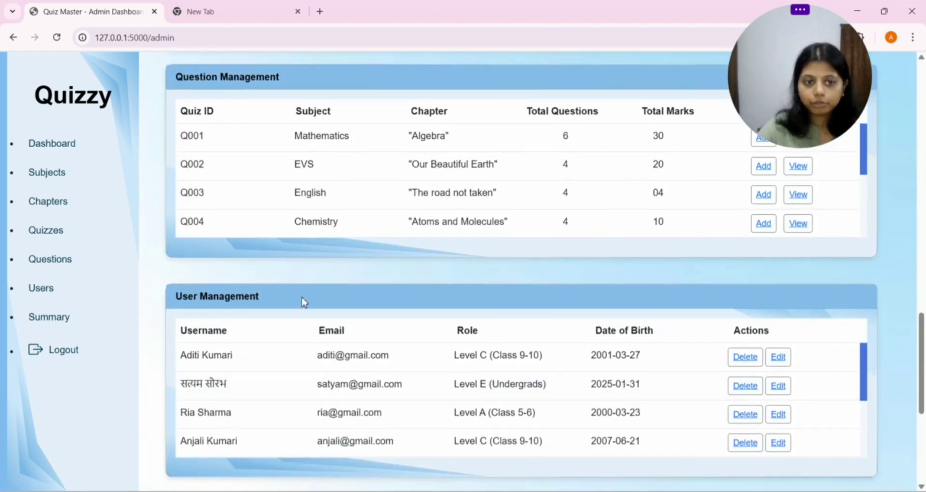
{"action": "scroll", "coordinate": [676, 365], "scroll_direction": "down", "scroll_amount": 6}
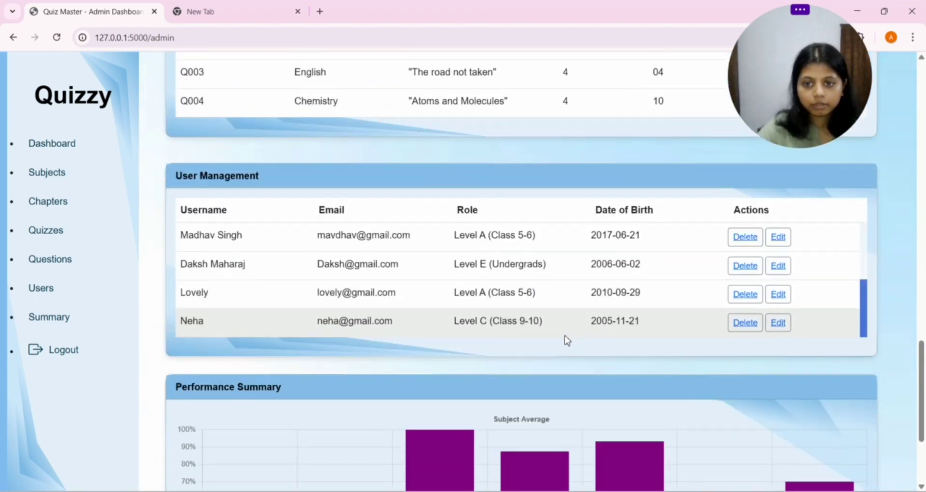
{"action": "scroll", "coordinate": [415, 304], "scroll_direction": "up", "scroll_amount": 3}
{"action": "scroll", "coordinate": [540, 253], "scroll_direction": "down", "scroll_amount": 2}
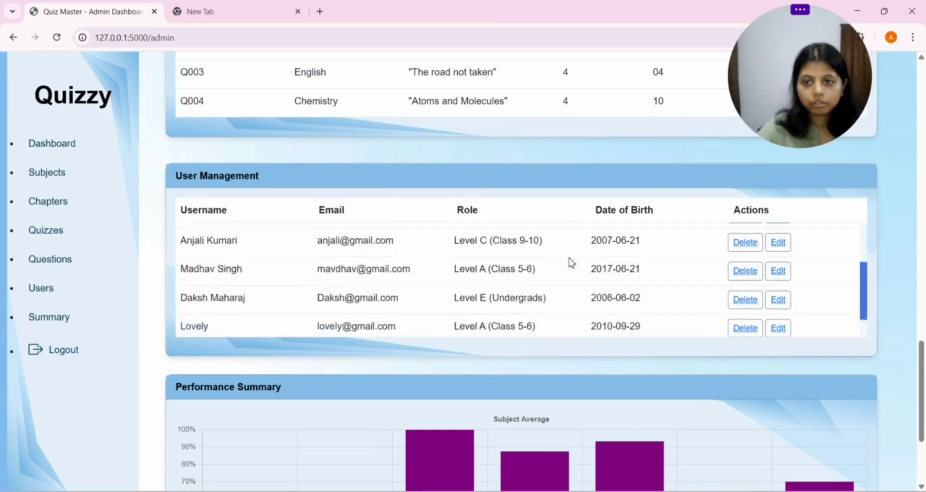
{"action": "scroll", "coordinate": [603, 280], "scroll_direction": "down", "scroll_amount": 1}
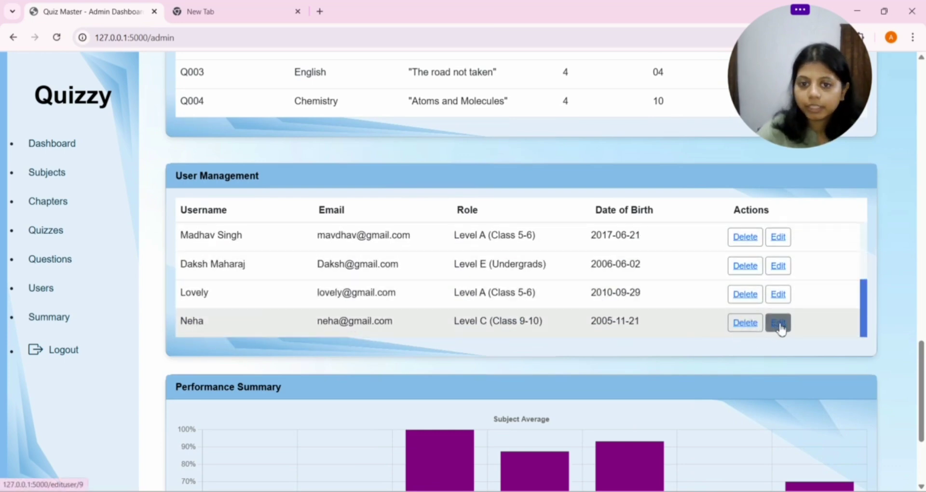
{"action": "scroll", "coordinate": [652, 295], "scroll_direction": "down", "scroll_amount": 1}
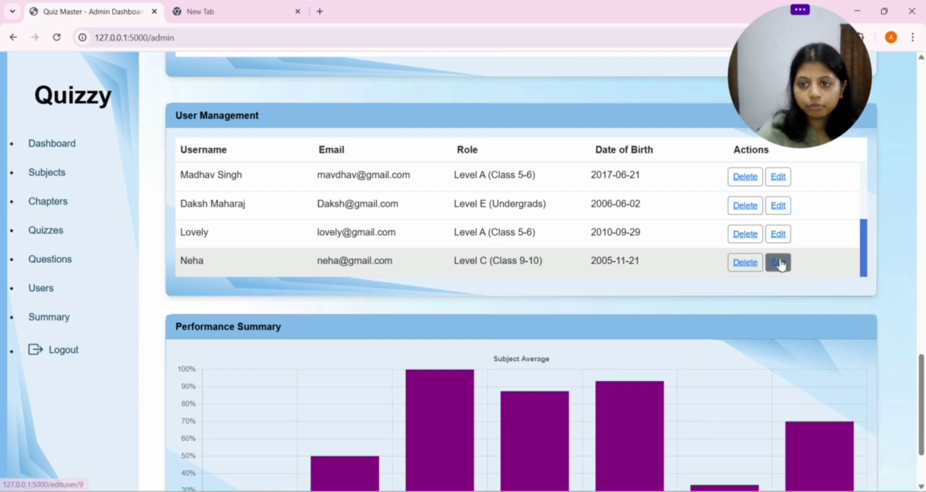
Step: Change the last user's qualification to Level D (Class 11-12) and update the user
{"action": "left_click", "coordinate": [780, 264]}
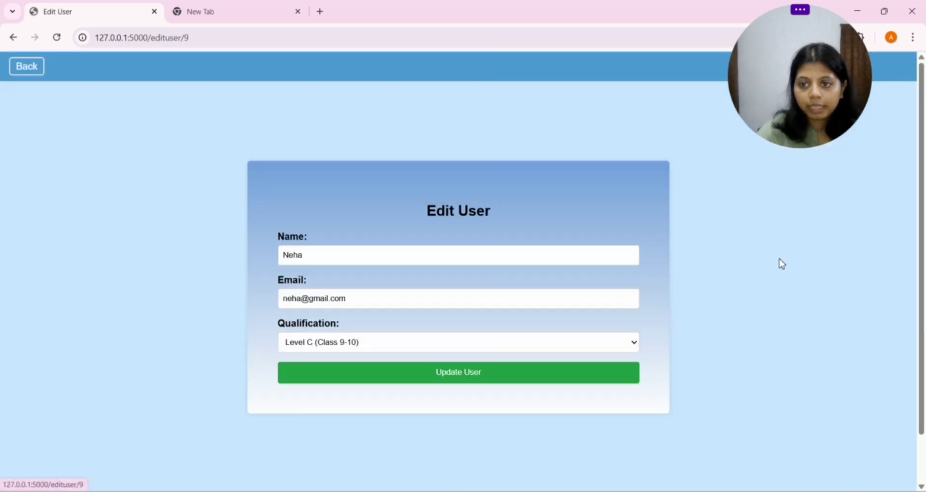
{"action": "left_click", "coordinate": [475, 349]}
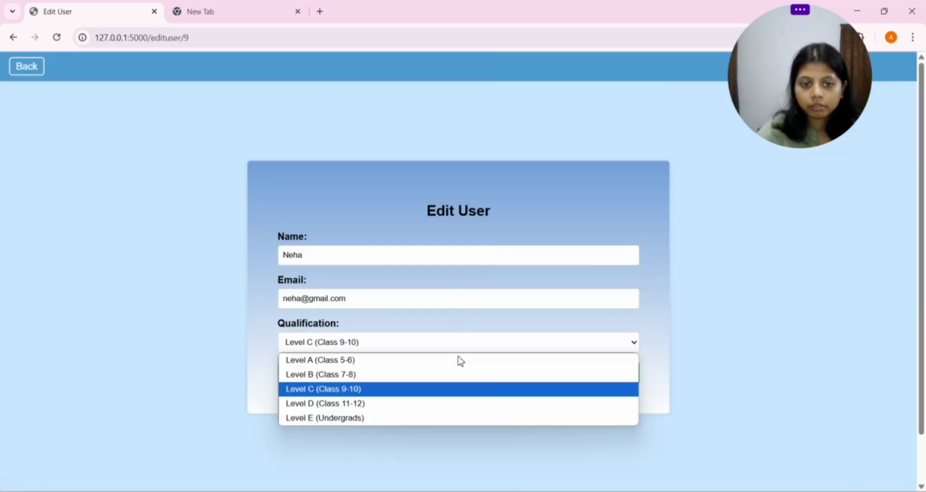
{"action": "left_click", "coordinate": [411, 405]}
{"action": "left_click", "coordinate": [421, 381]}
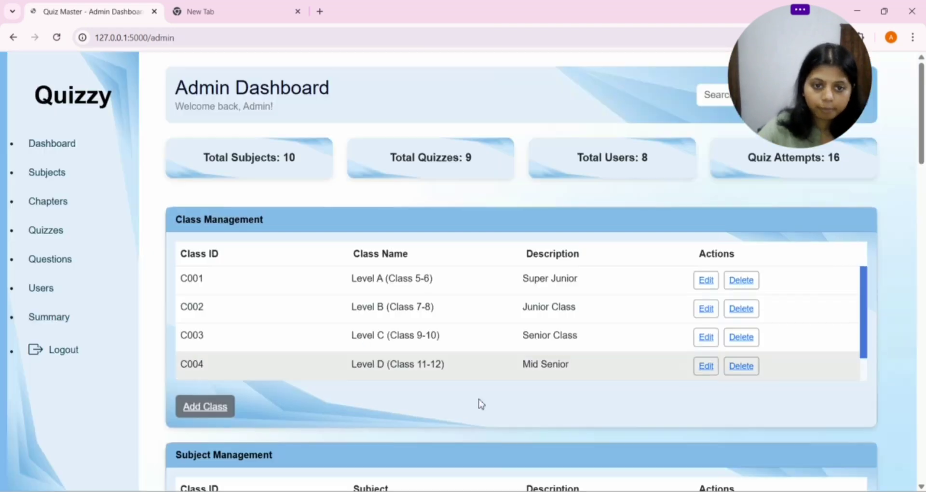
{"action": "scroll", "coordinate": [558, 335], "scroll_direction": "down", "scroll_amount": 5}
{"action": "scroll", "coordinate": [595, 381], "scroll_direction": "down", "scroll_amount": 15}
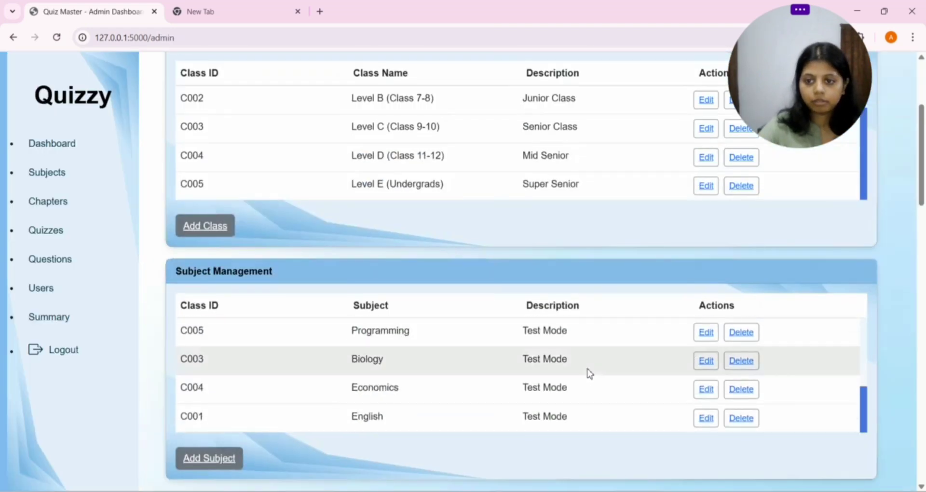
{"action": "scroll", "coordinate": [648, 313], "scroll_direction": "down", "scroll_amount": 2}
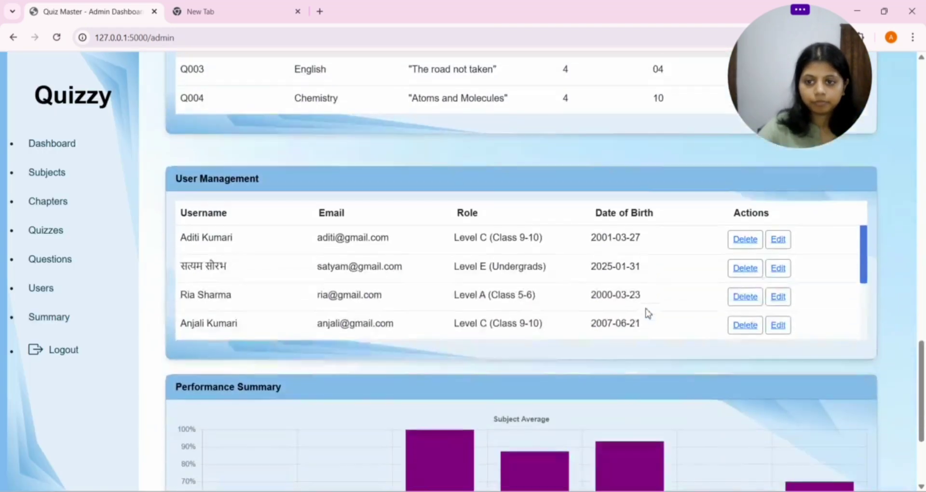
{"action": "scroll", "coordinate": [472, 316], "scroll_direction": "down", "scroll_amount": 3}
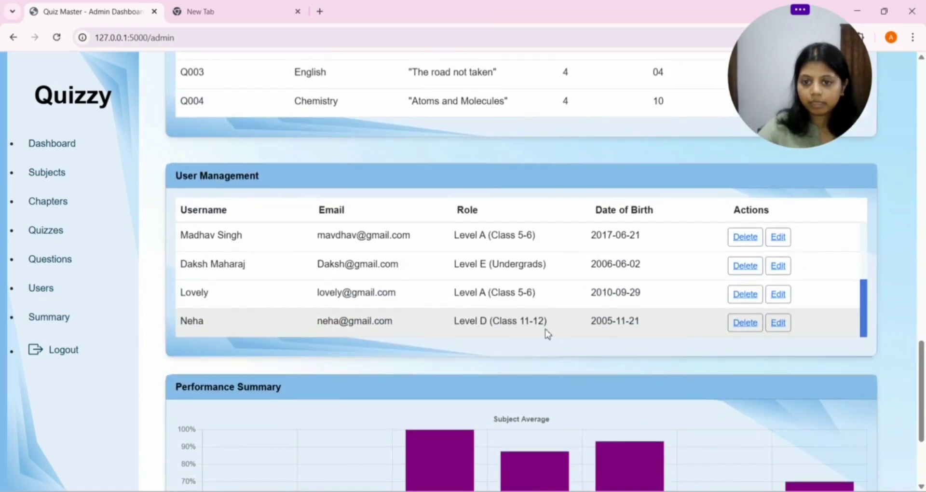
Step: Scroll to the Performance Summary chart and read each subject's average value
{"action": "scroll", "coordinate": [503, 366], "scroll_direction": "down", "scroll_amount": 3}
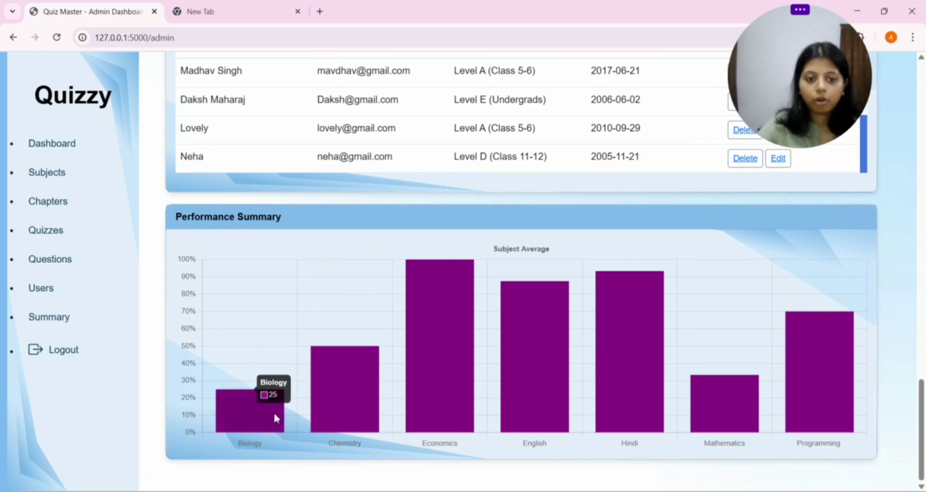
{"action": "mouse_move", "coordinate": [443, 333]}
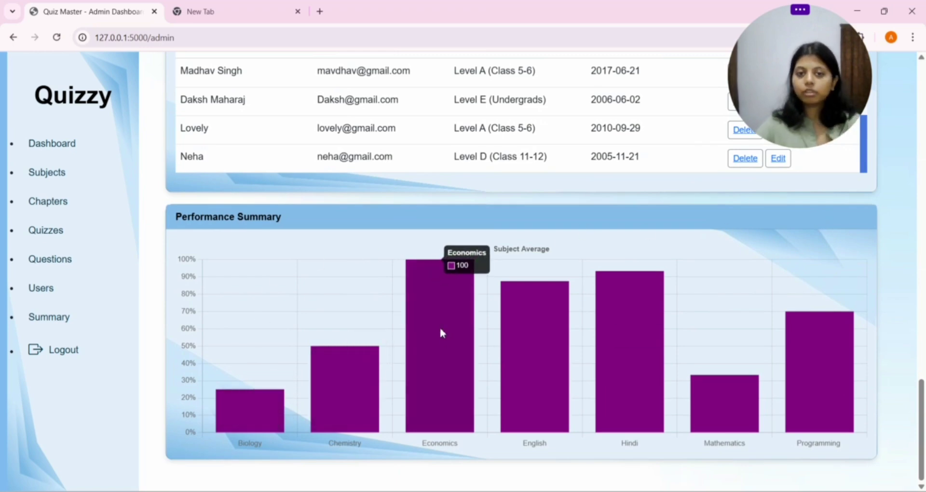
{"action": "mouse_move", "coordinate": [365, 365]}
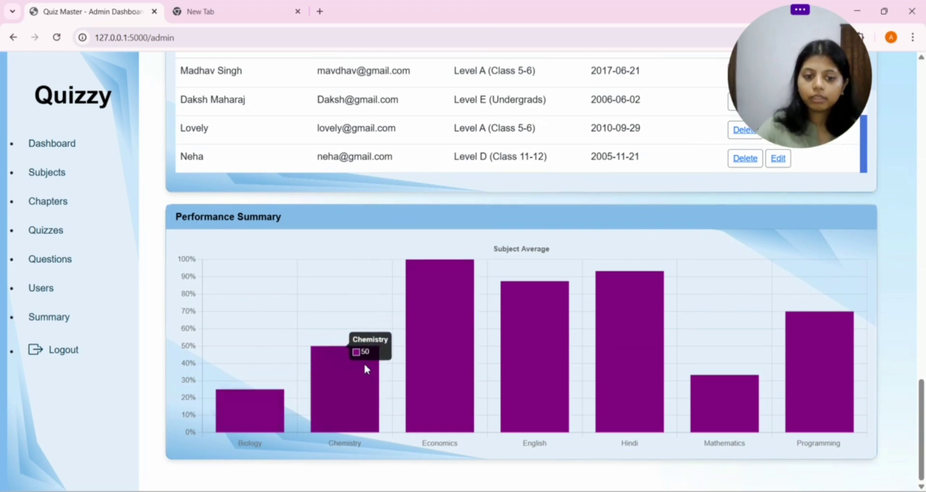
{"action": "mouse_move", "coordinate": [602, 362]}
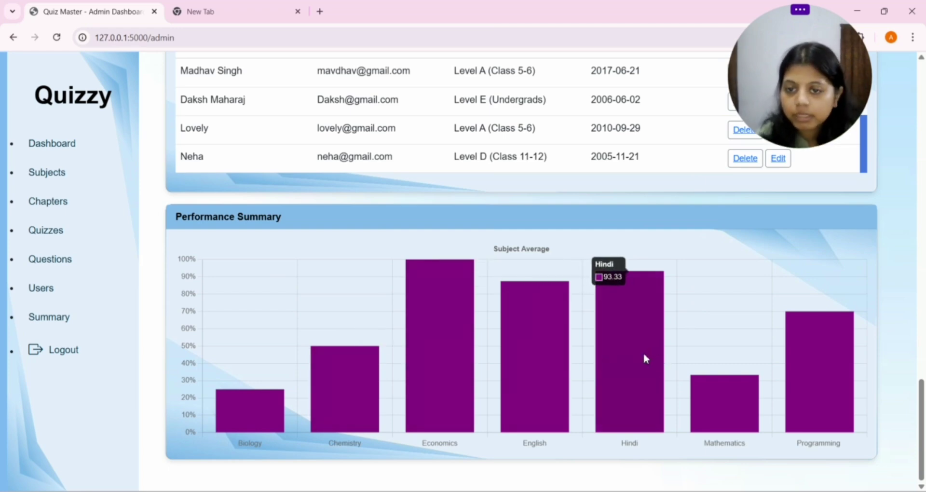
{"action": "mouse_move", "coordinate": [722, 418]}
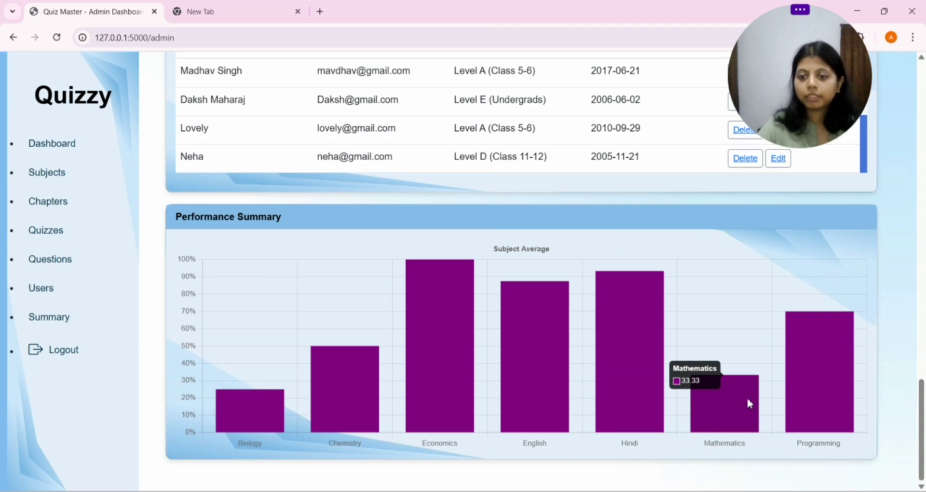
{"action": "mouse_move", "coordinate": [234, 430]}
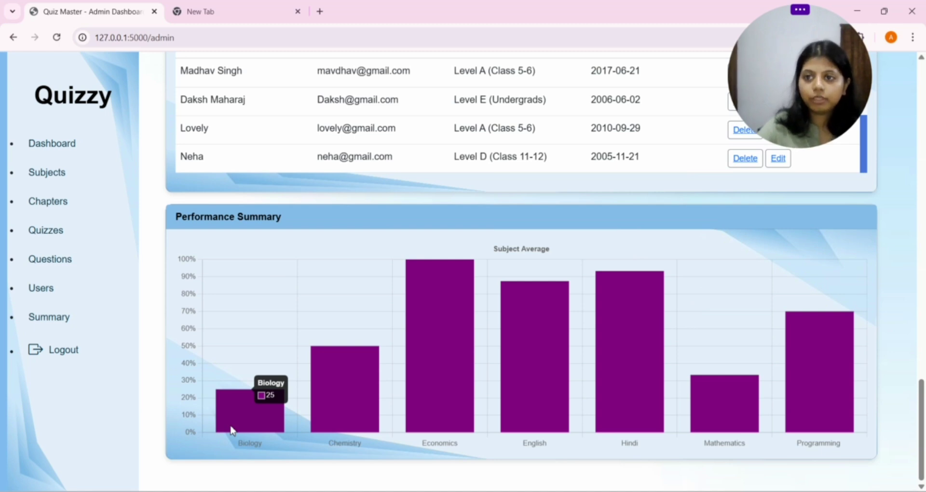
{"action": "mouse_move", "coordinate": [746, 402]}
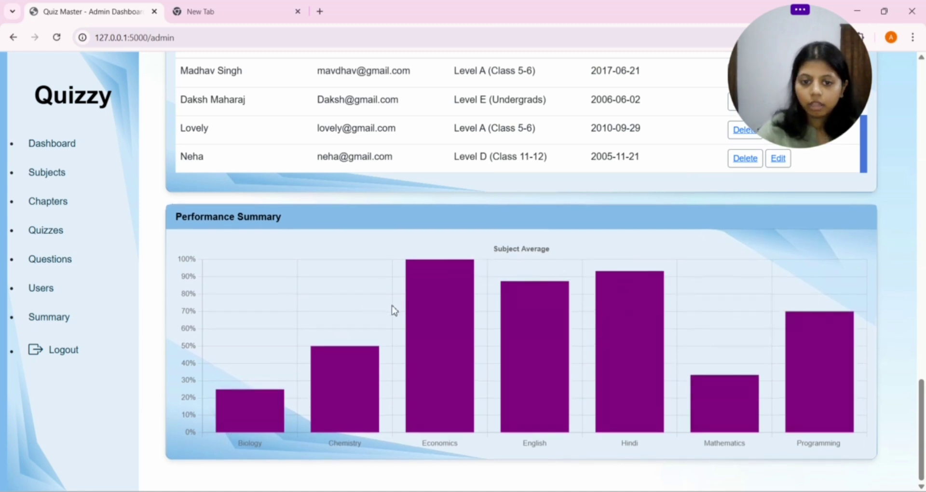
Step: Log out of the admin panel back to the Quizzy home page
{"action": "mouse_move", "coordinate": [434, 301]}
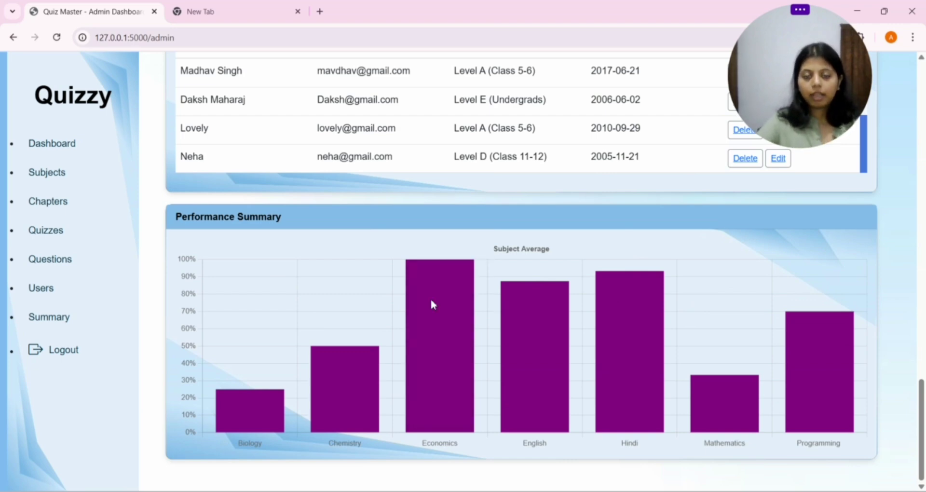
{"action": "left_click", "coordinate": [102, 349]}
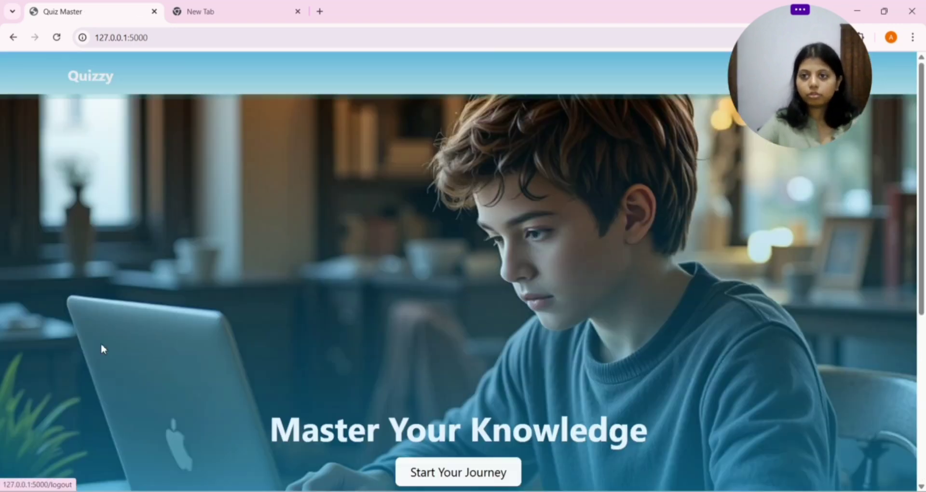
{"action": "left_click_drag", "start_coordinate": [773, 67], "coordinate": [435, 62]}
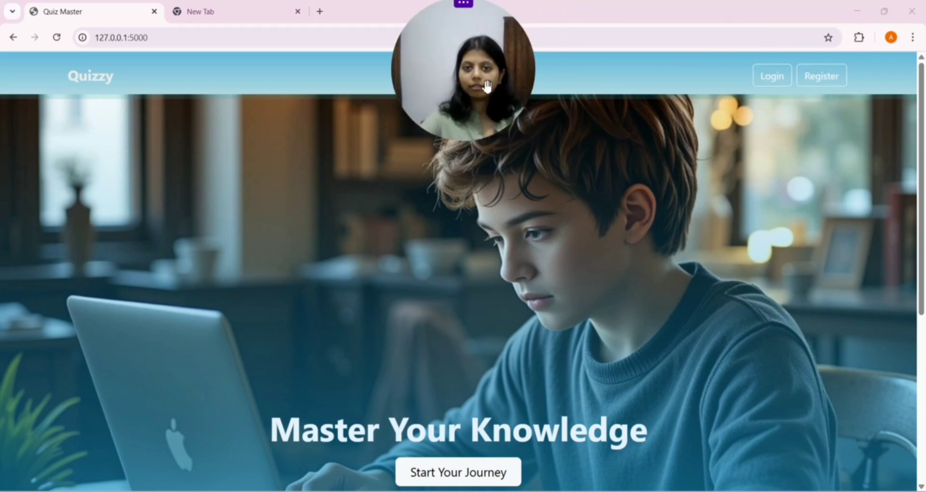